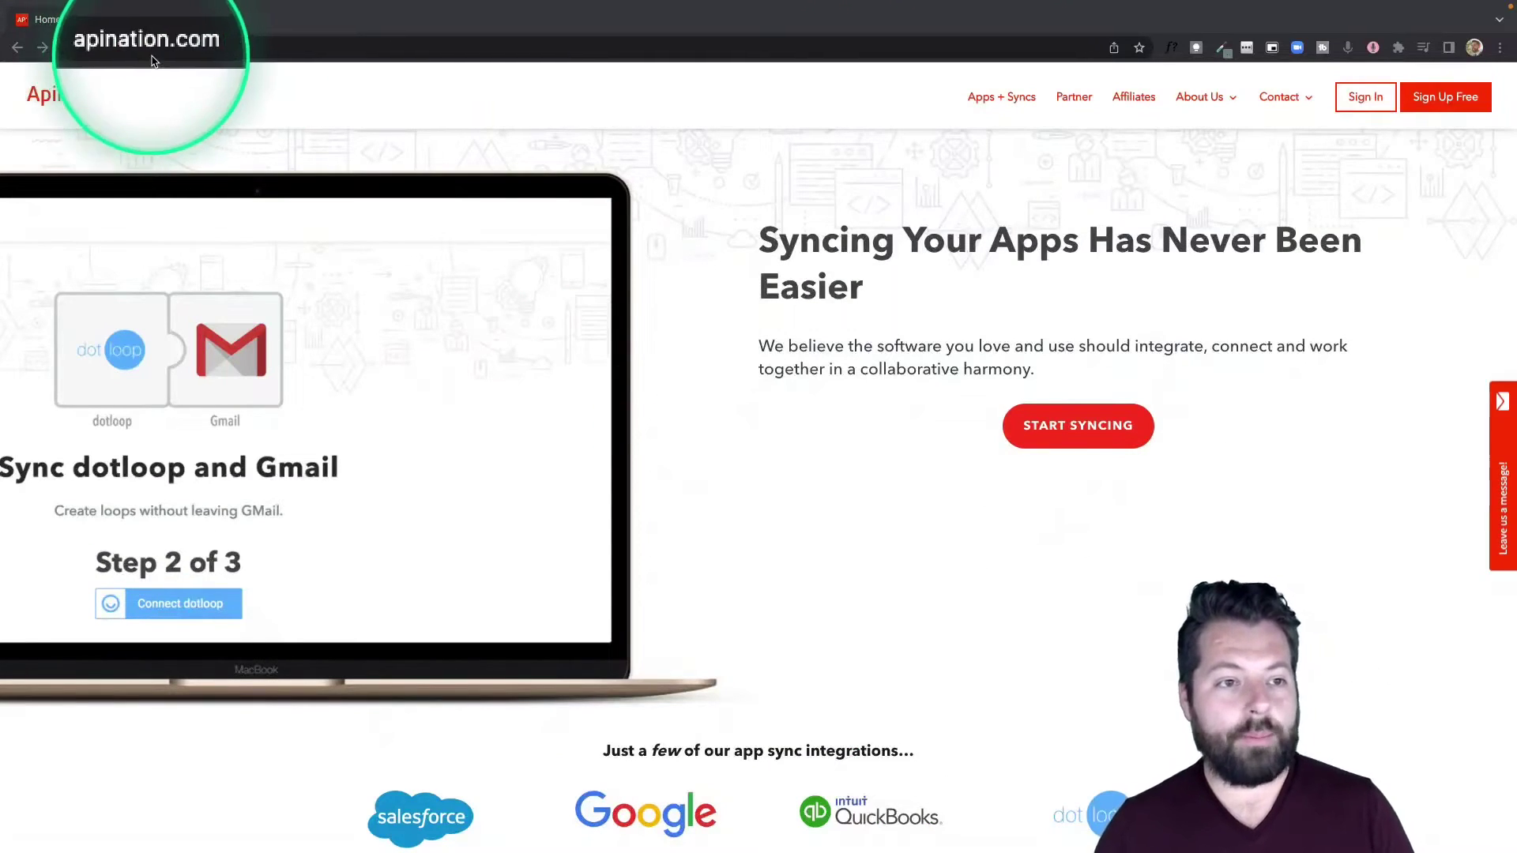
Browse the syncable apps, open Outlook, and pick Google Contacts as its sync partner.
{"action": "left_click", "coordinate": [1068, 440]}
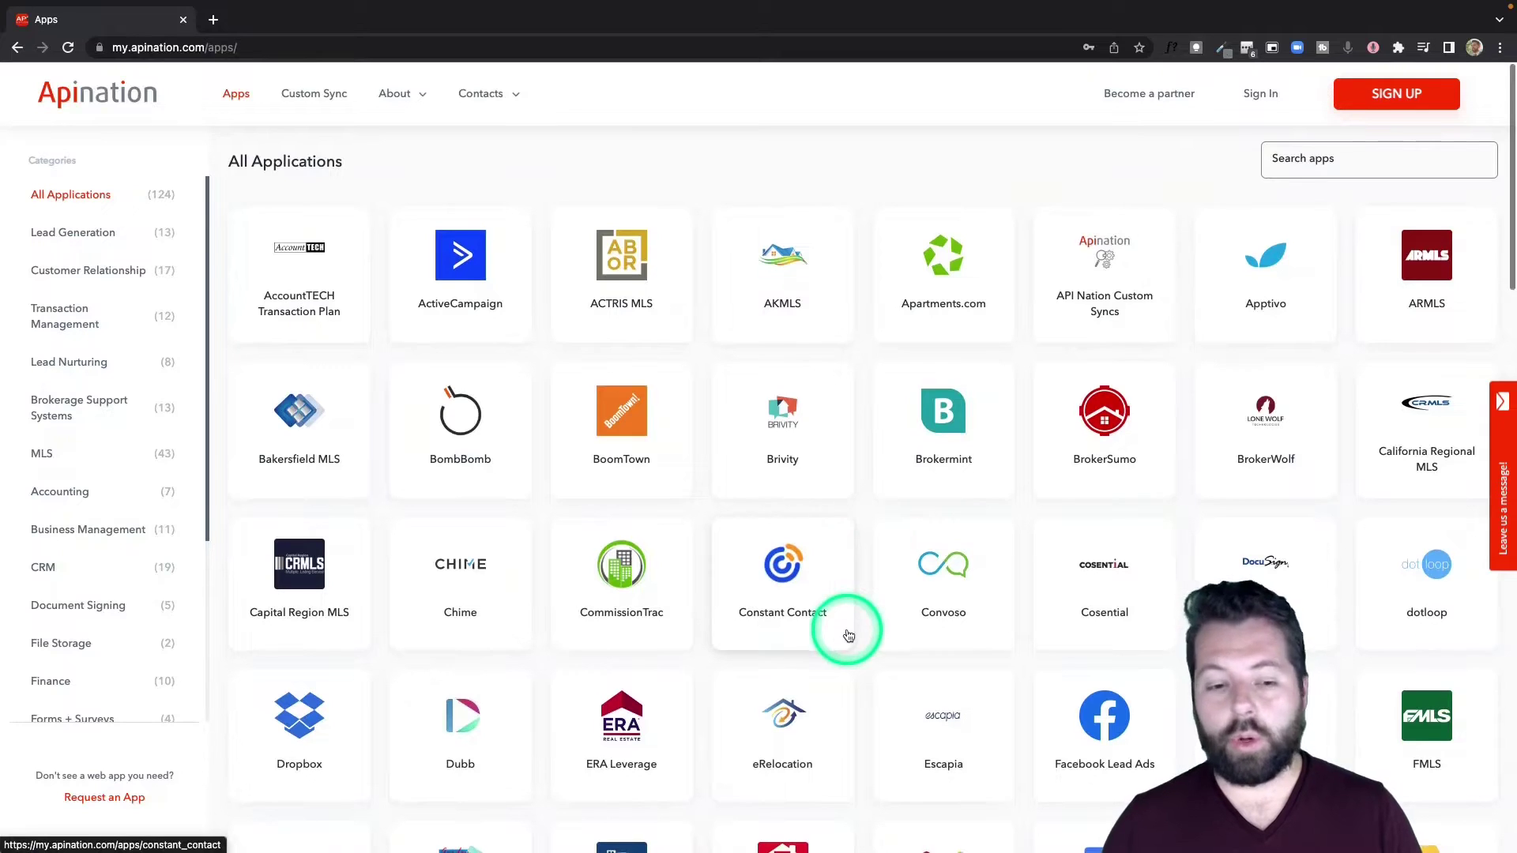
{"action": "scroll", "coordinate": [849, 632], "scroll_direction": "down", "scroll_amount": 9}
{"action": "scroll", "coordinate": [849, 636], "scroll_direction": "down", "scroll_amount": 4}
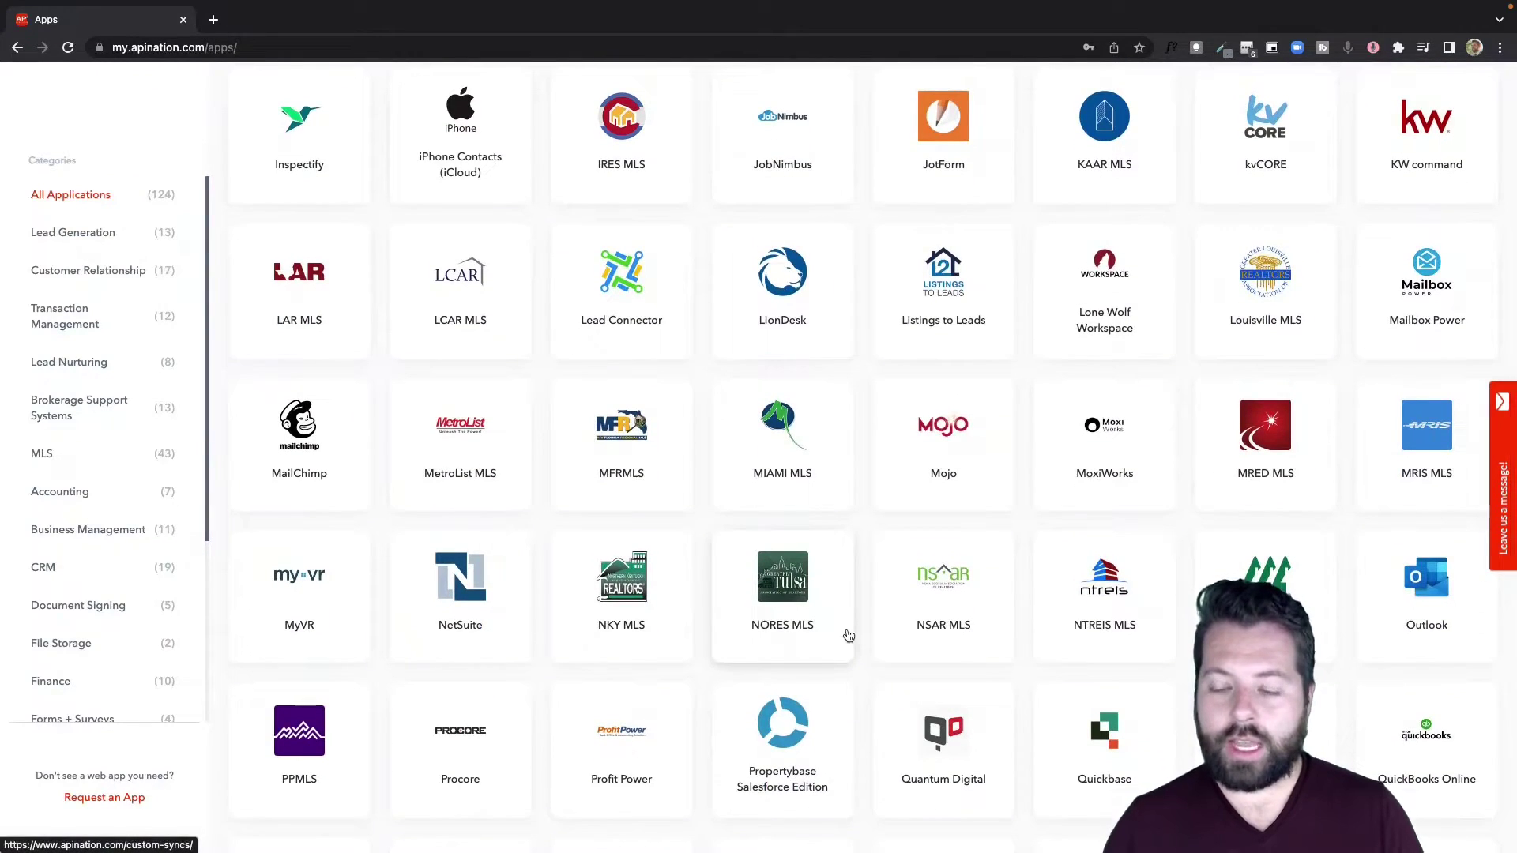
{"action": "scroll", "coordinate": [849, 636], "scroll_direction": "down", "scroll_amount": 1}
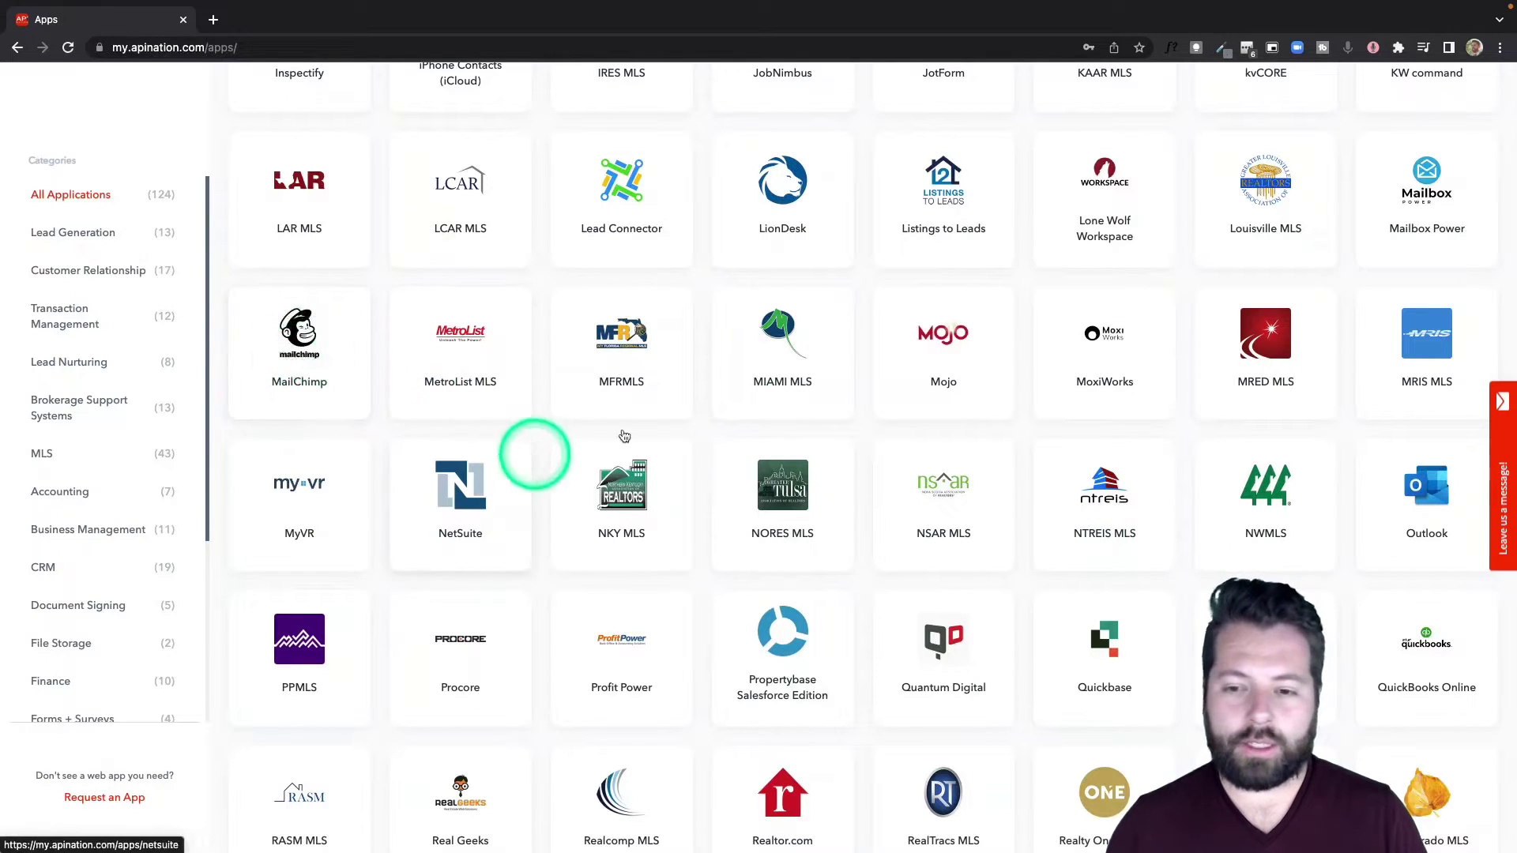
{"action": "left_click", "coordinate": [1436, 512]}
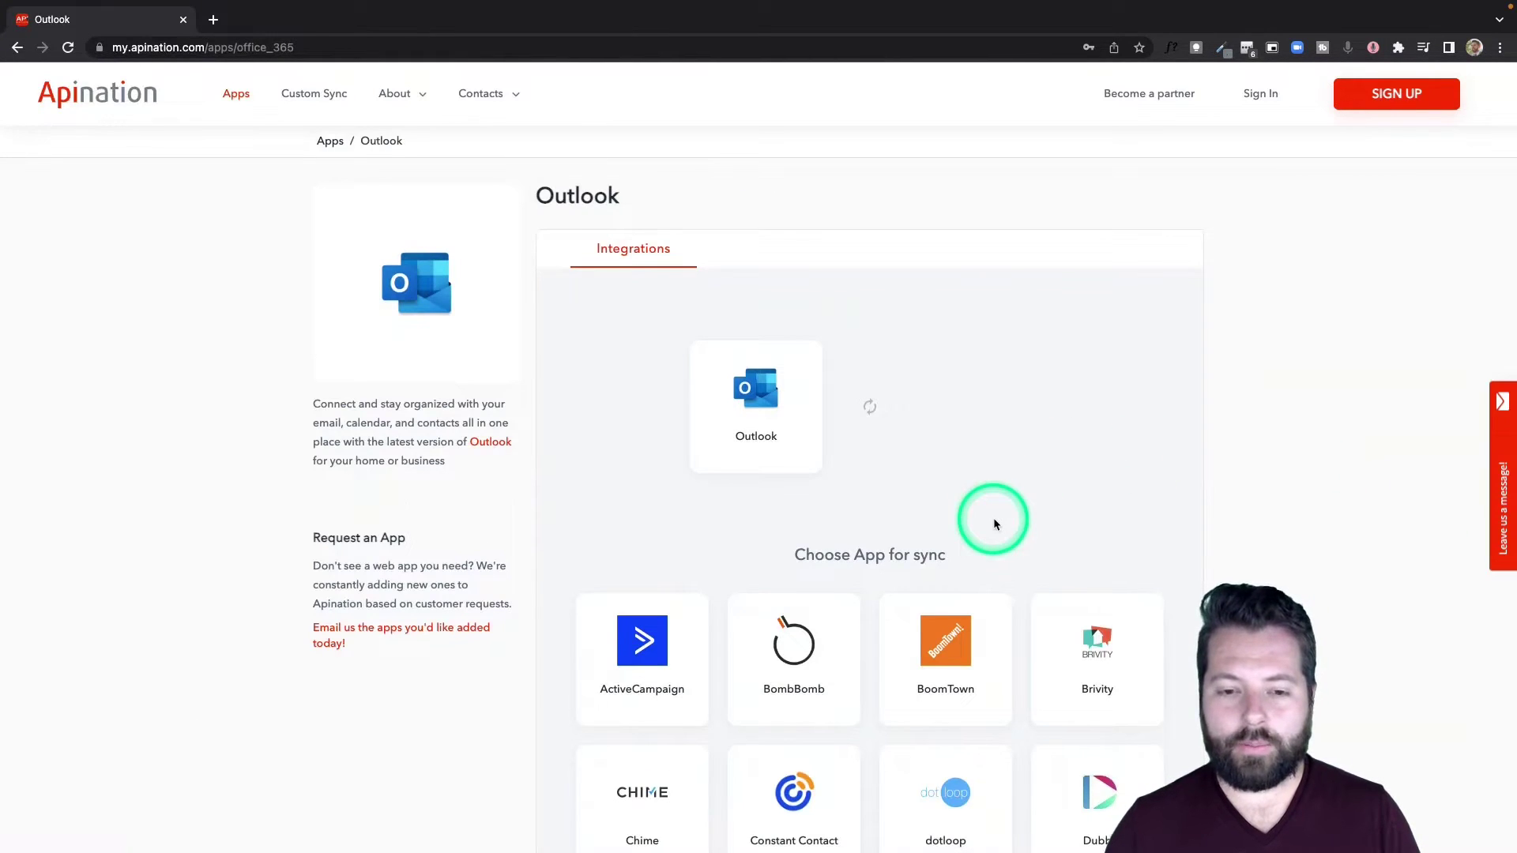
{"action": "scroll", "coordinate": [993, 521], "scroll_direction": "down", "scroll_amount": 5}
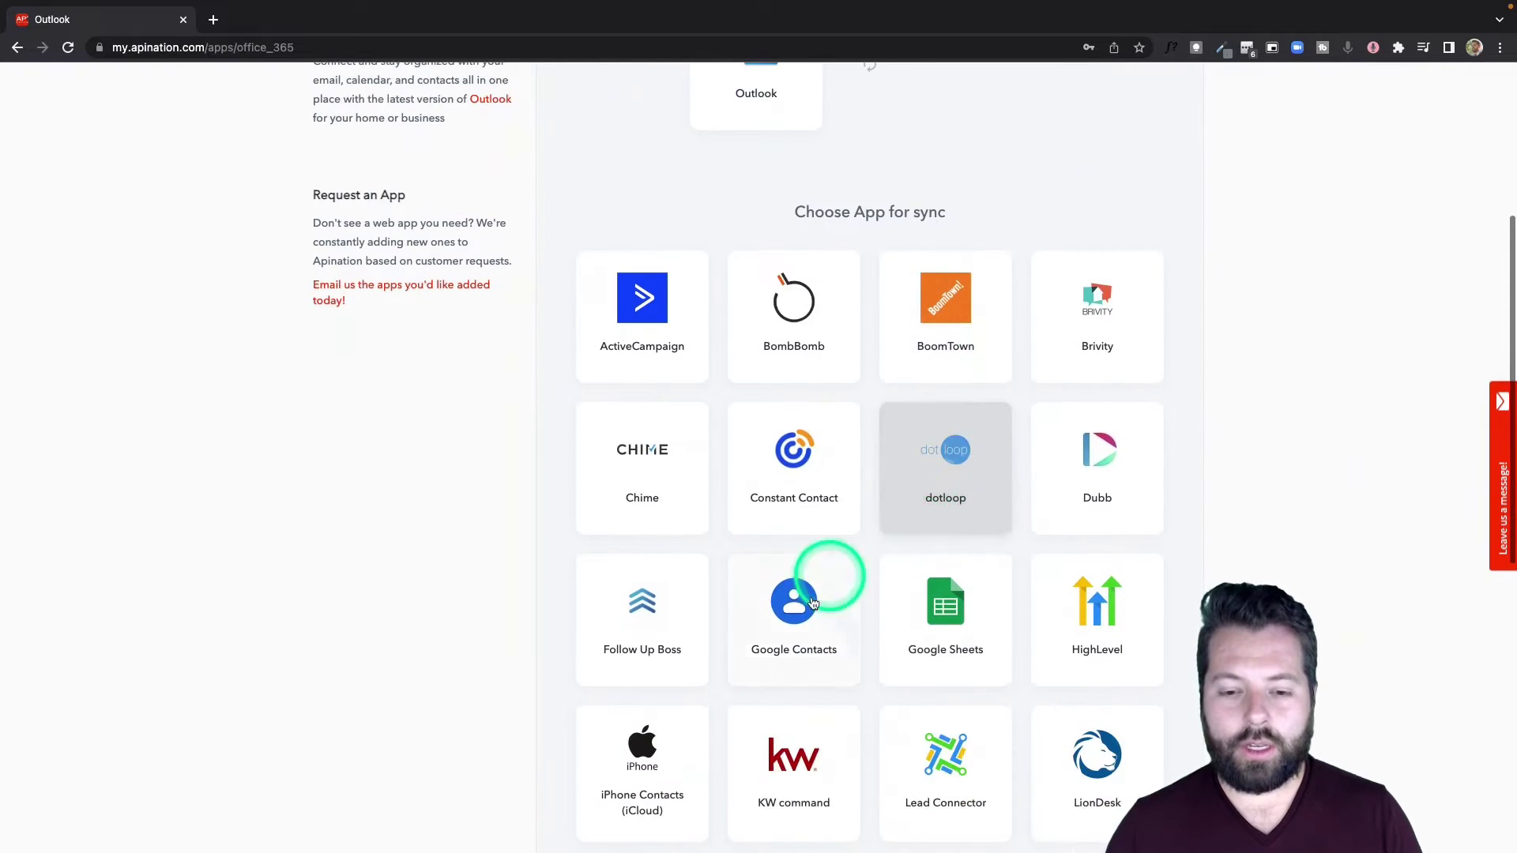
{"action": "left_click", "coordinate": [805, 610]}
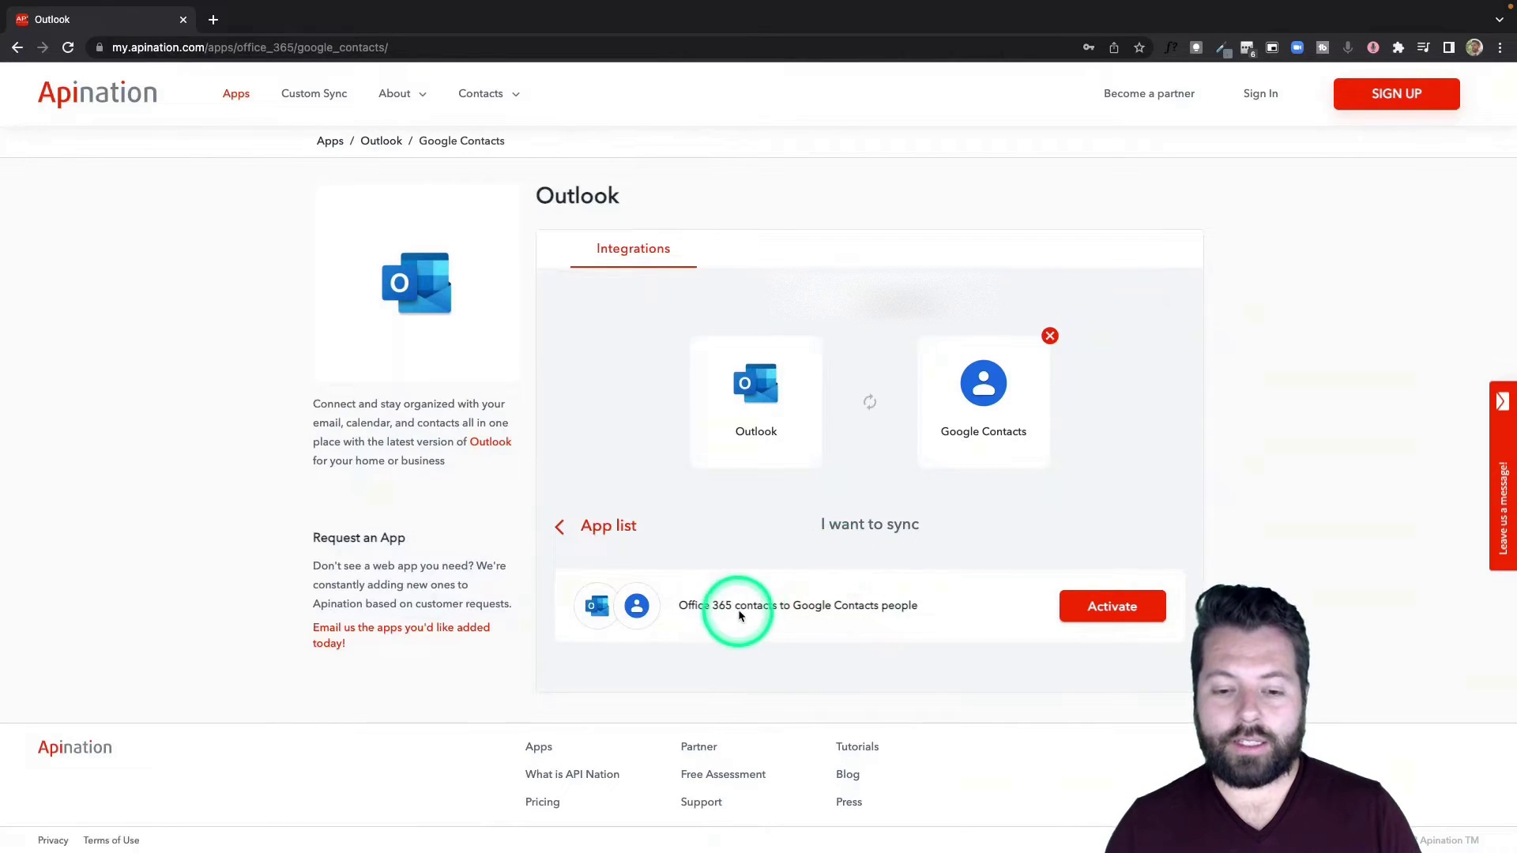
Activate the Office 365 contacts to Google Contacts sync and sign in with a Google account.
{"action": "left_click", "coordinate": [1101, 615]}
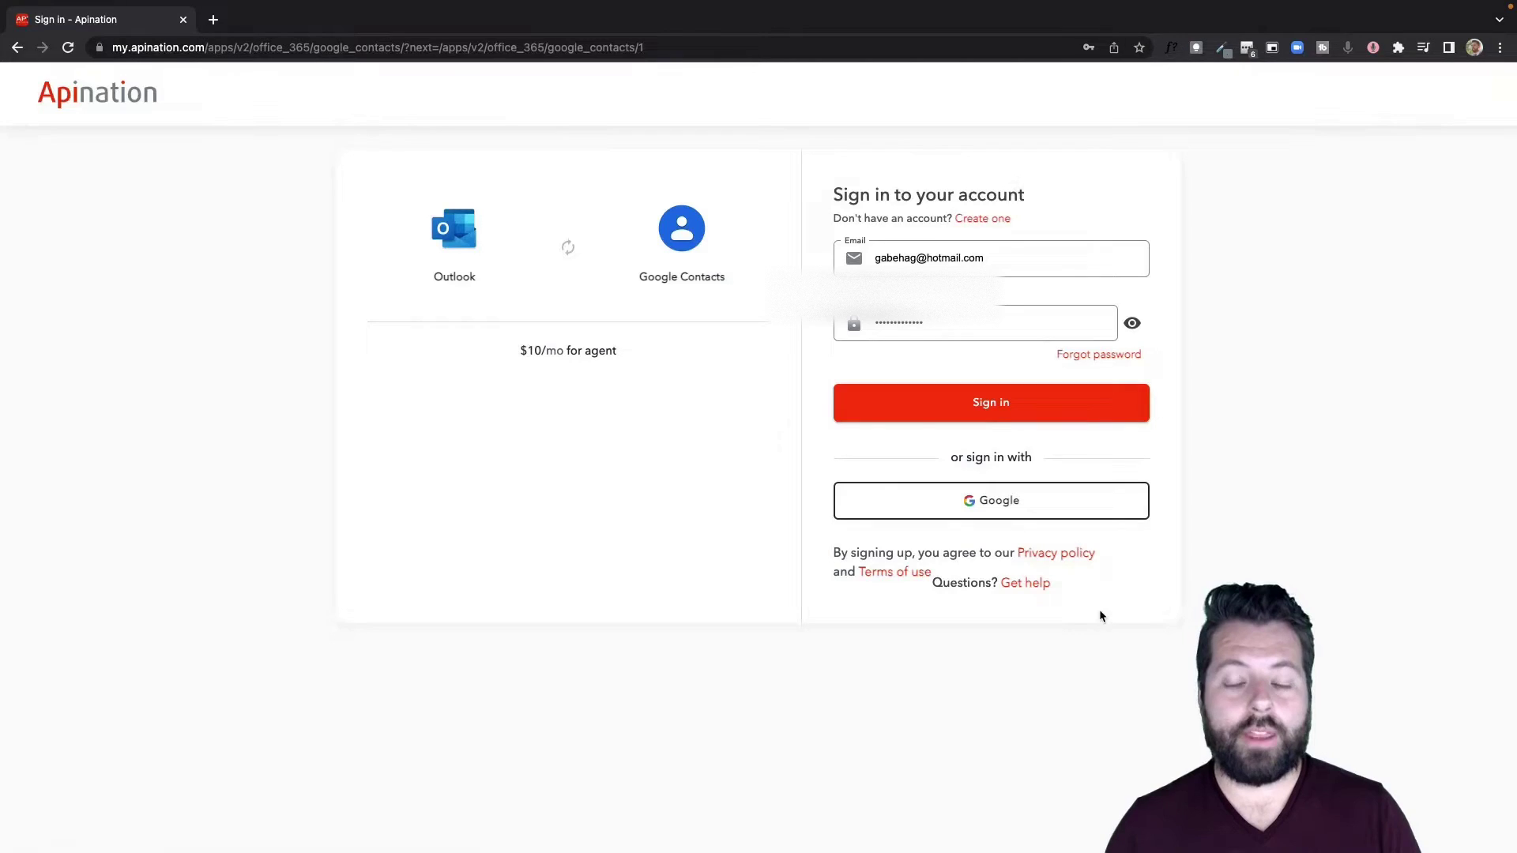
{"action": "left_click", "coordinate": [921, 264]}
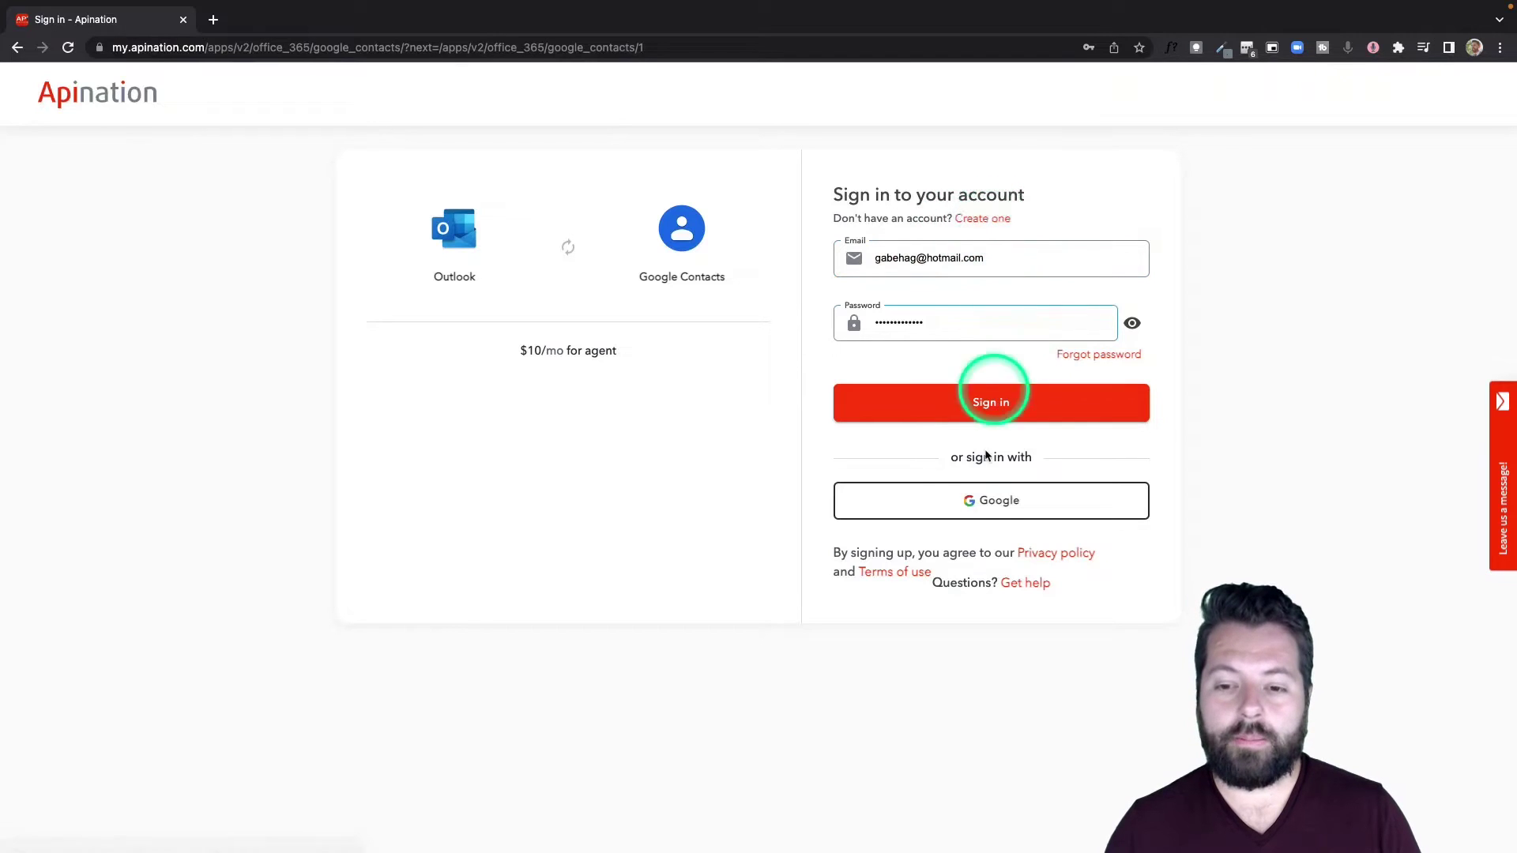
{"action": "left_click", "coordinate": [971, 504]}
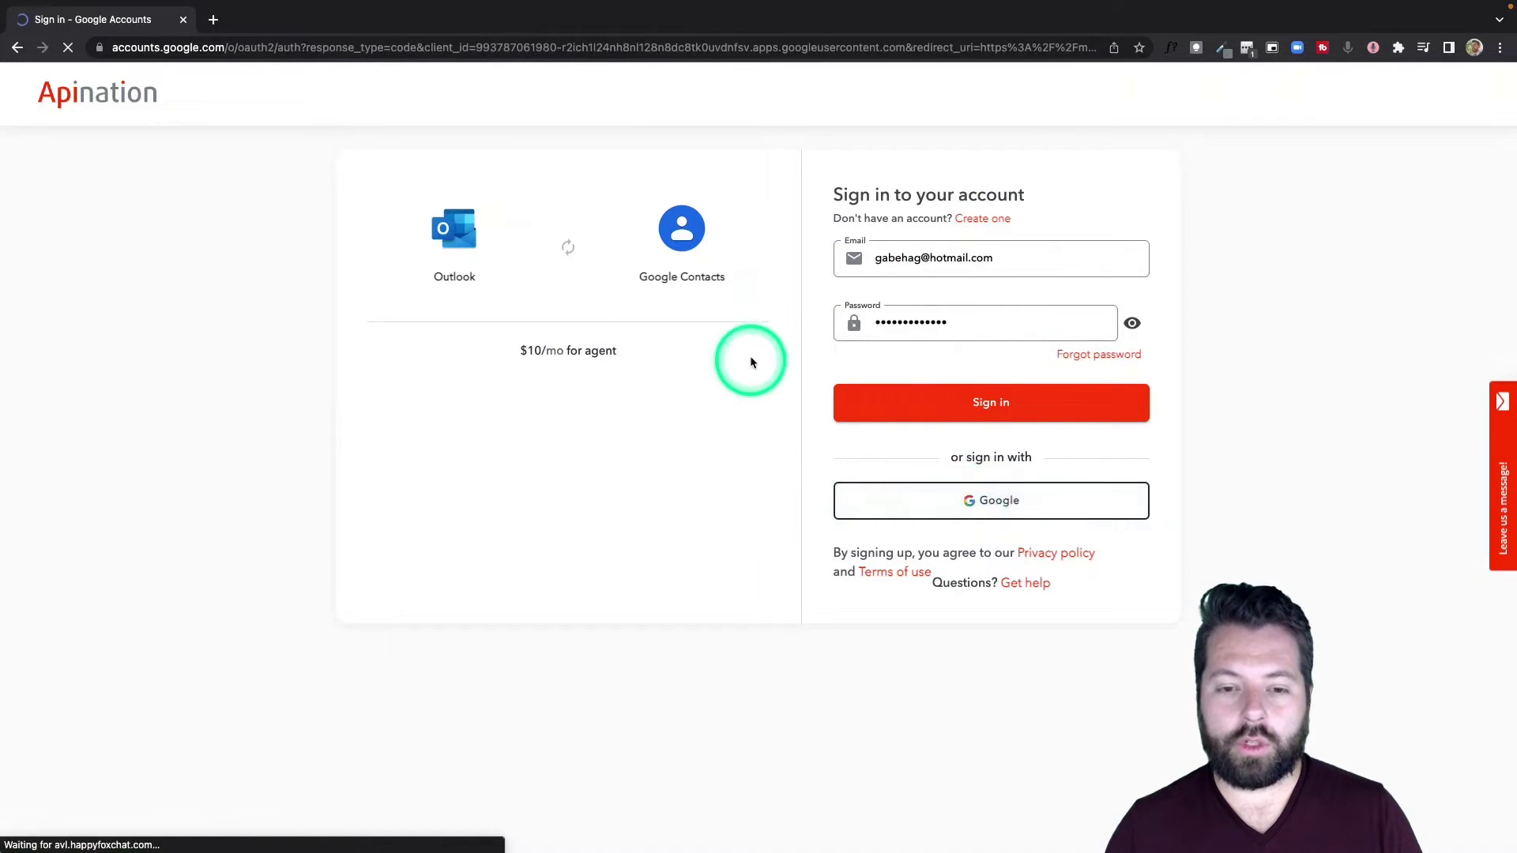
{"action": "left_click", "coordinate": [719, 424]}
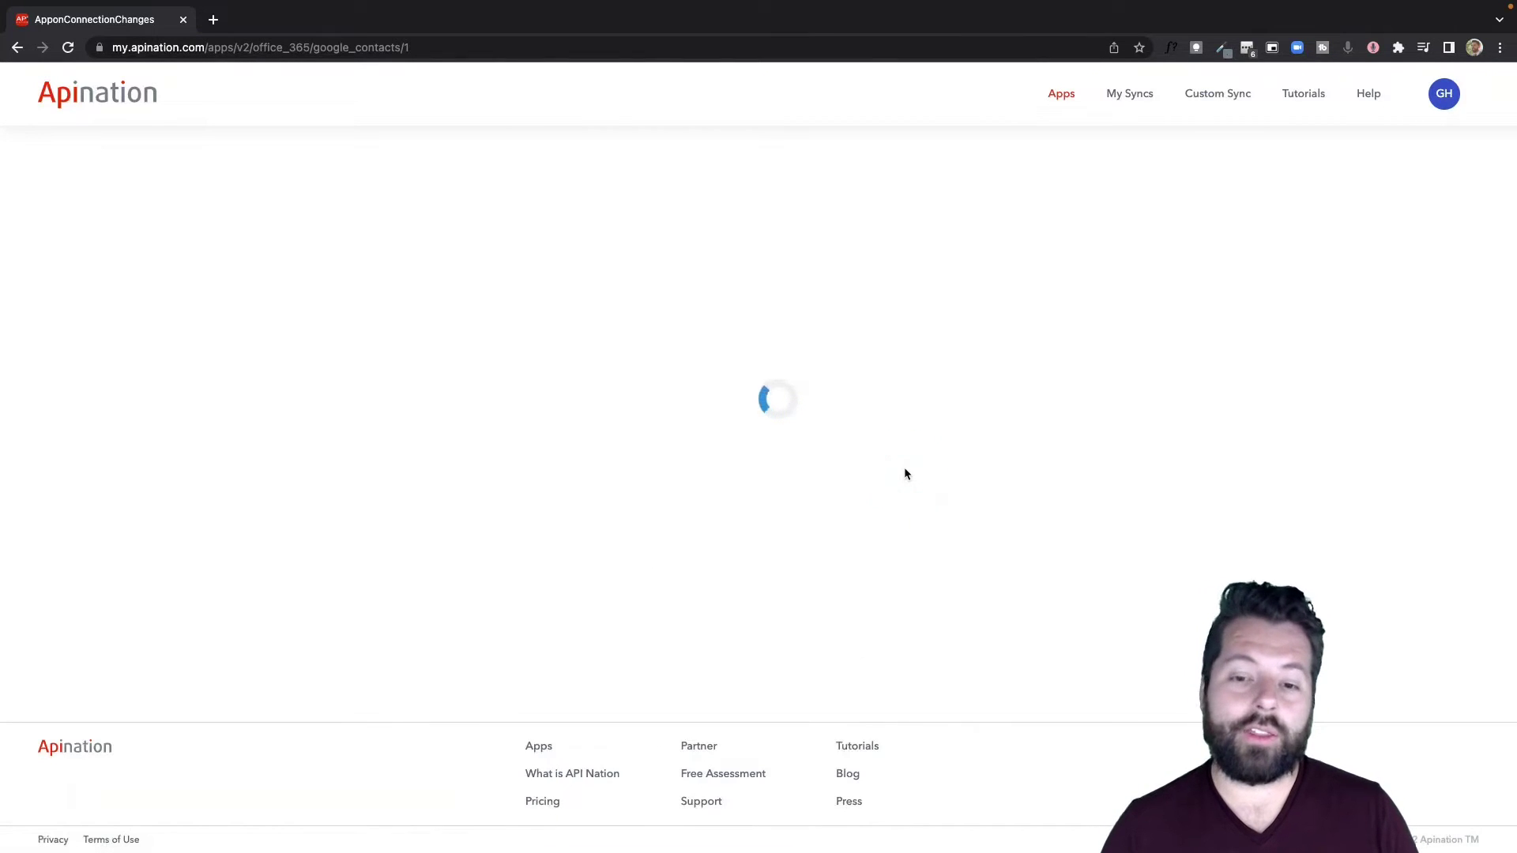
Connect the Outlook account, then connect Google Contacts and allow Apination access.
{"action": "left_click", "coordinate": [1002, 395]}
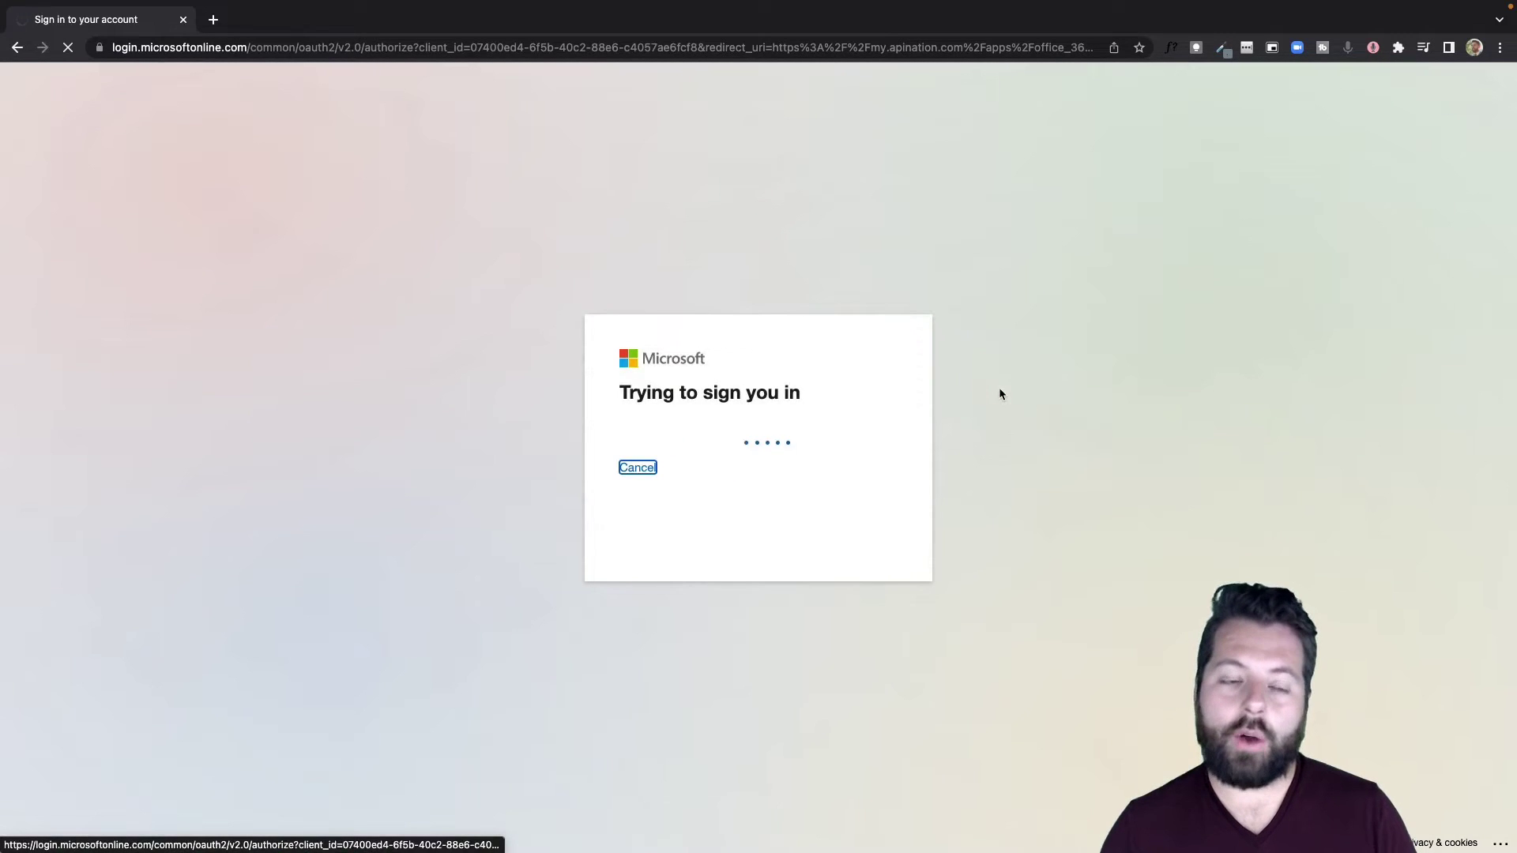
{"action": "left_click", "coordinate": [781, 420]}
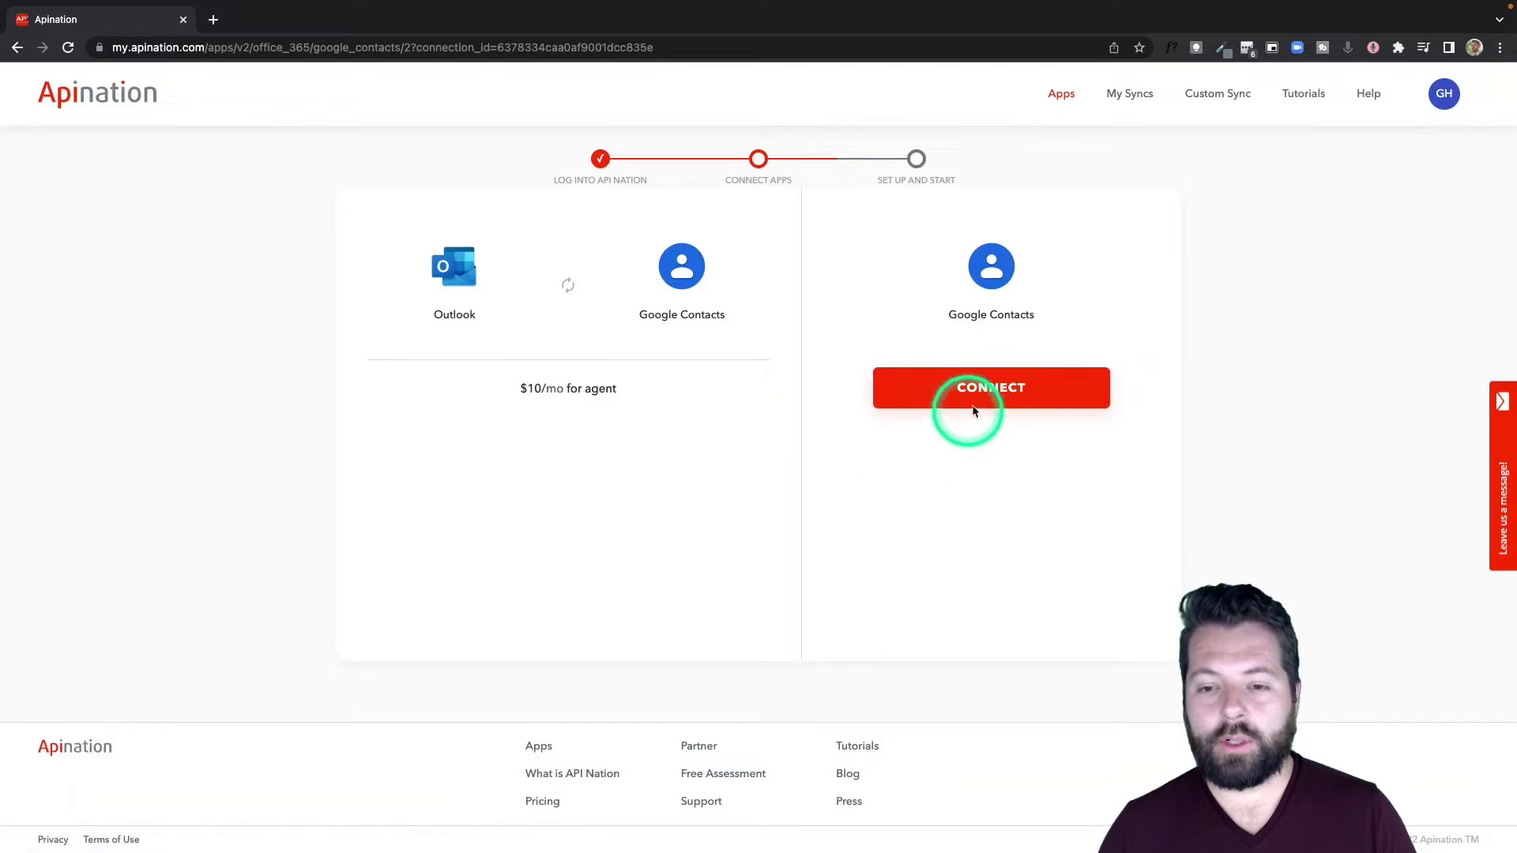
{"action": "left_click", "coordinate": [995, 391]}
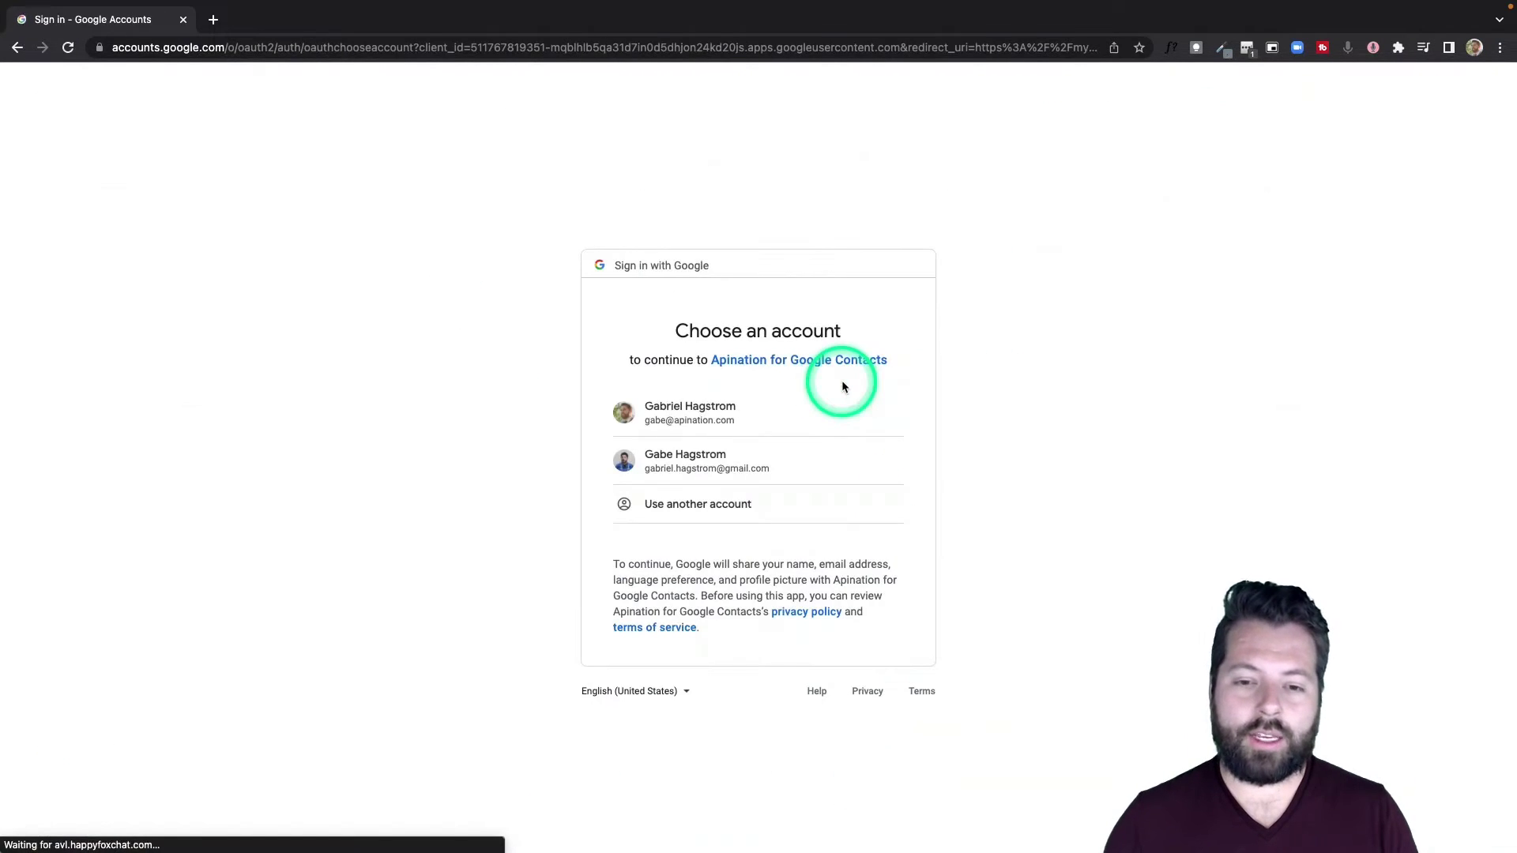
{"action": "left_click", "coordinate": [692, 411]}
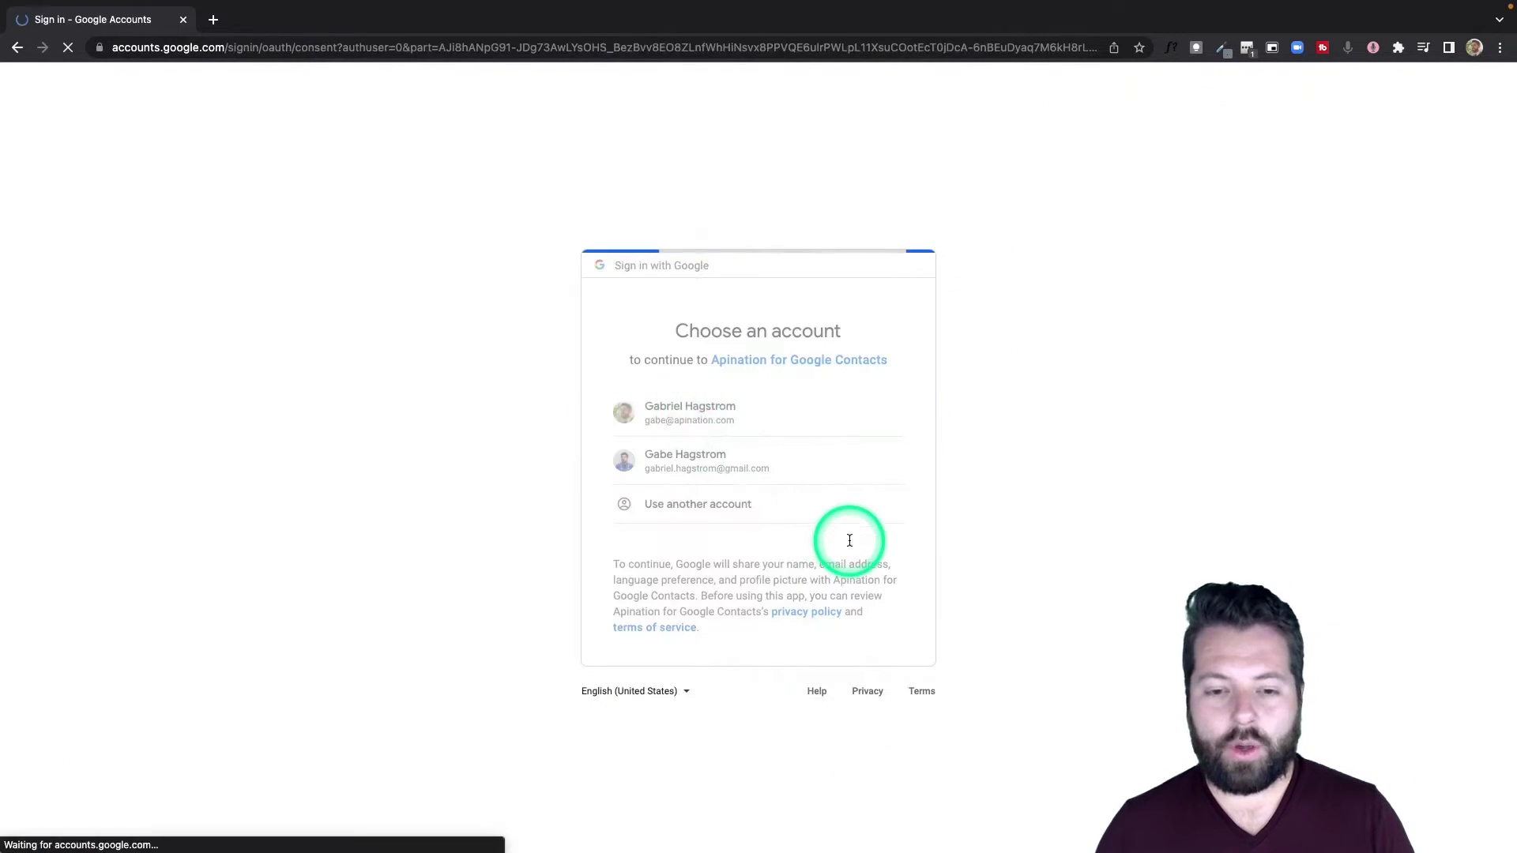
{"action": "left_click", "coordinate": [861, 668]}
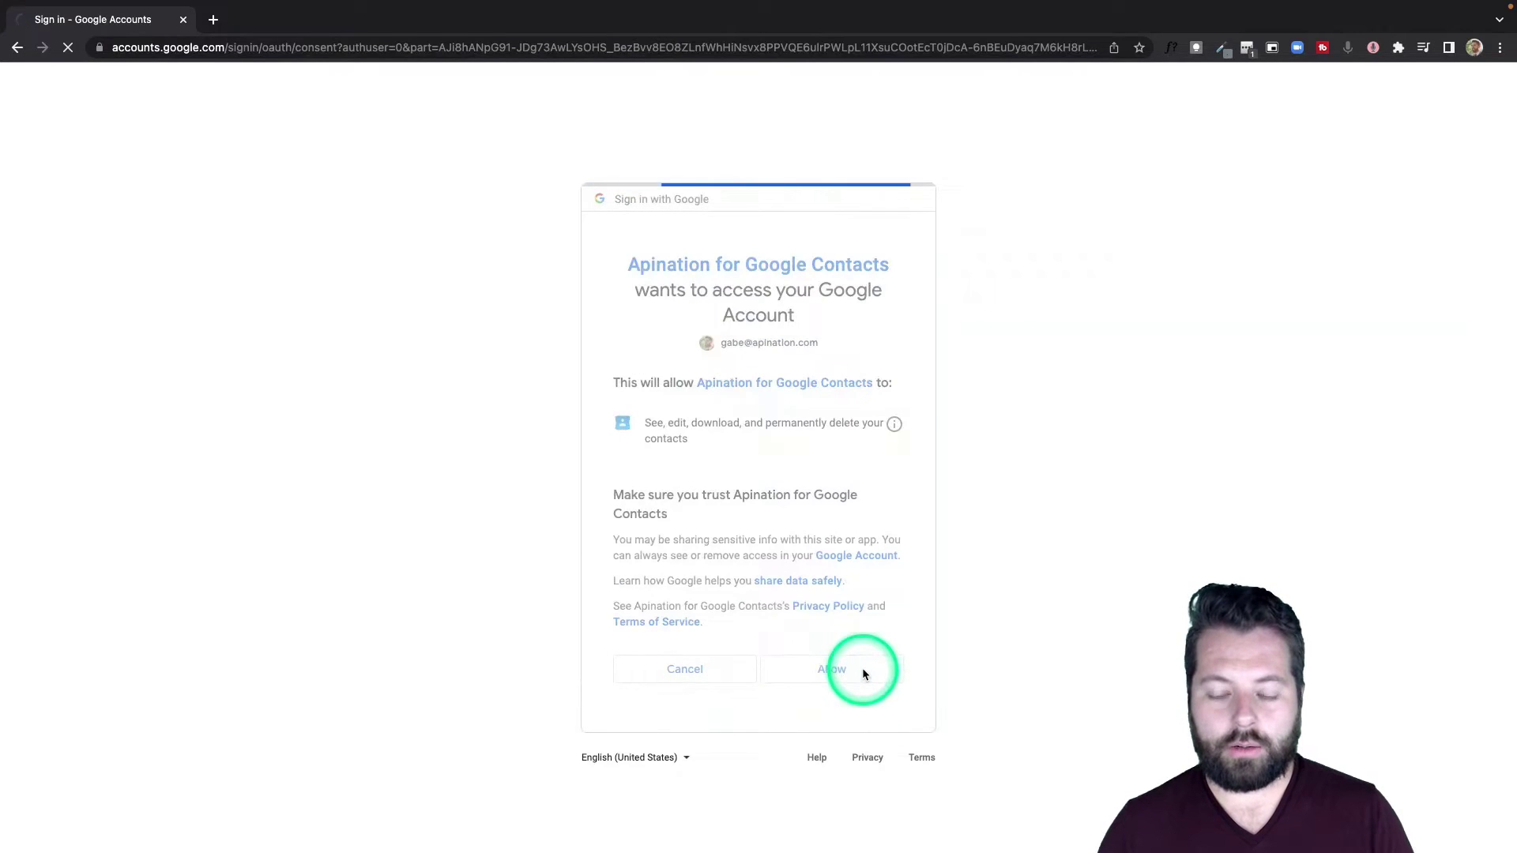
{"action": "scroll", "coordinate": [798, 505], "scroll_direction": "down", "scroll_amount": 2}
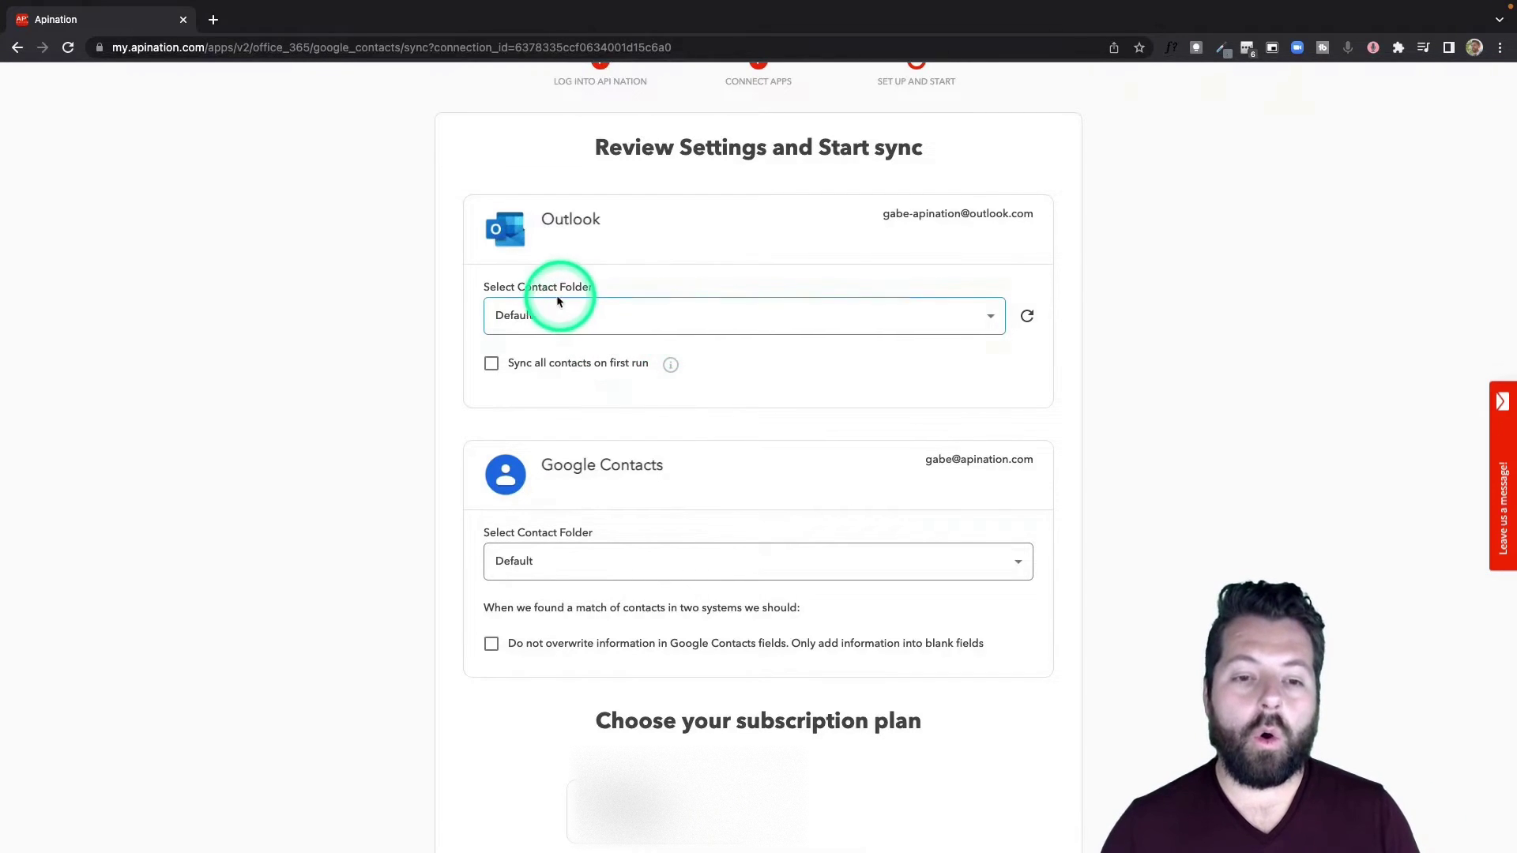
Set both the Outlook and Google Contacts contact folders to LeadConnector.
{"action": "left_click", "coordinate": [552, 315]}
{"action": "left_click", "coordinate": [552, 560]}
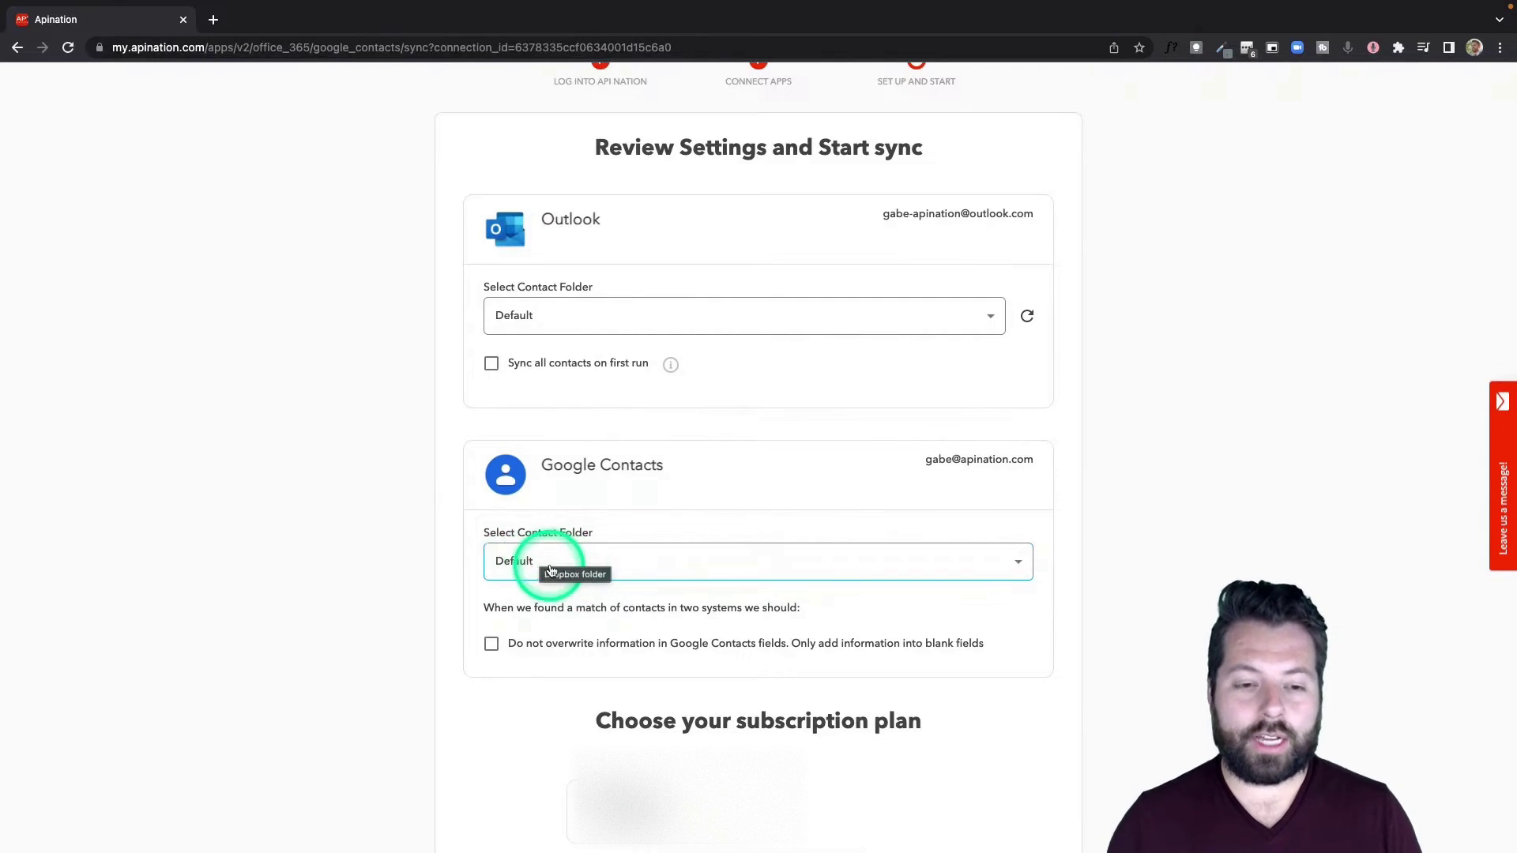
{"action": "left_click", "coordinate": [602, 320]}
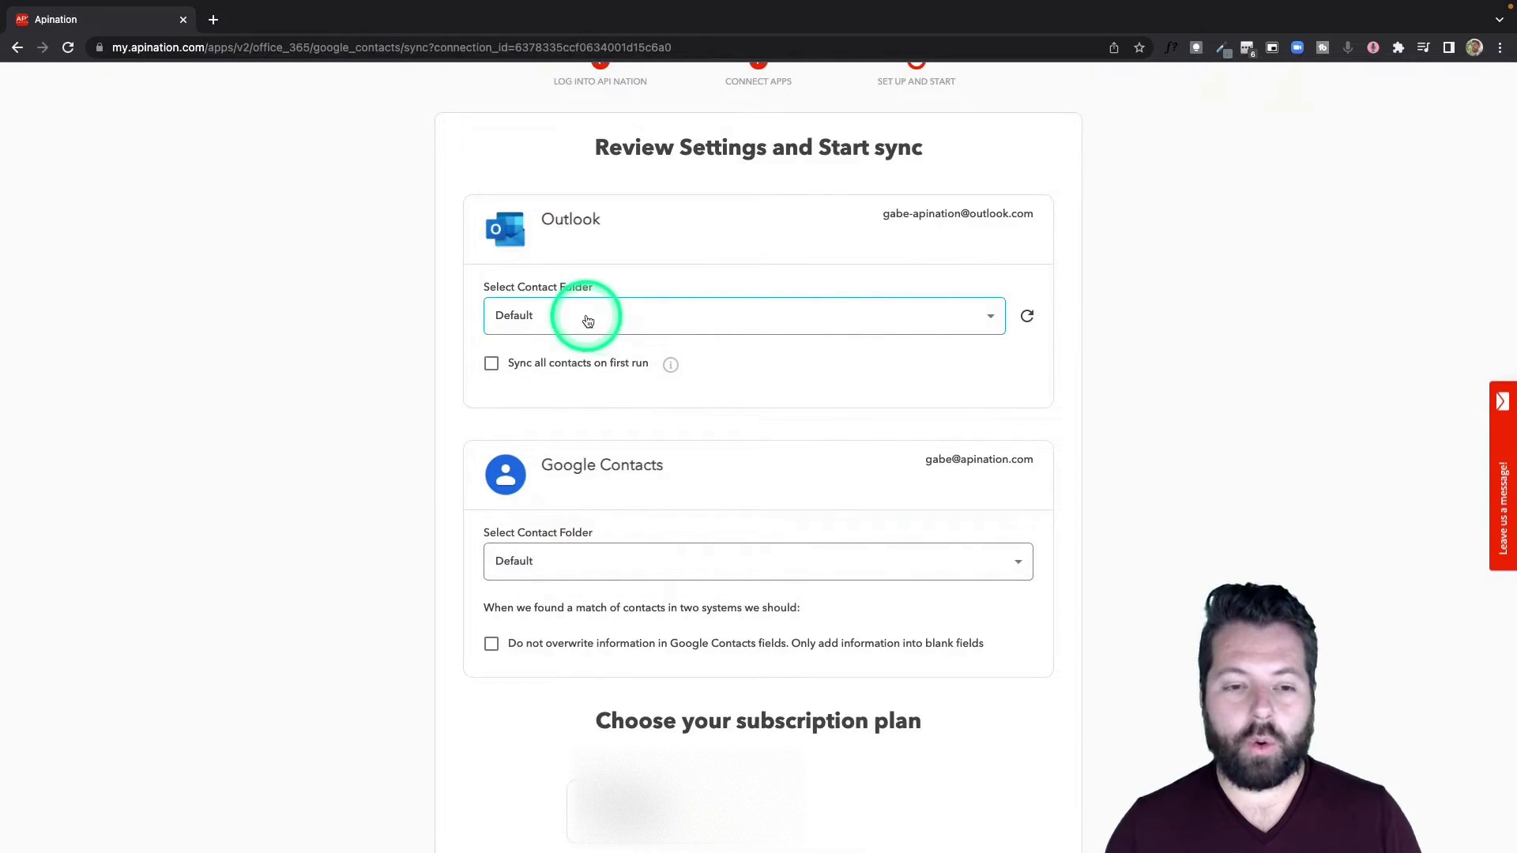
{"action": "left_click", "coordinate": [588, 321]}
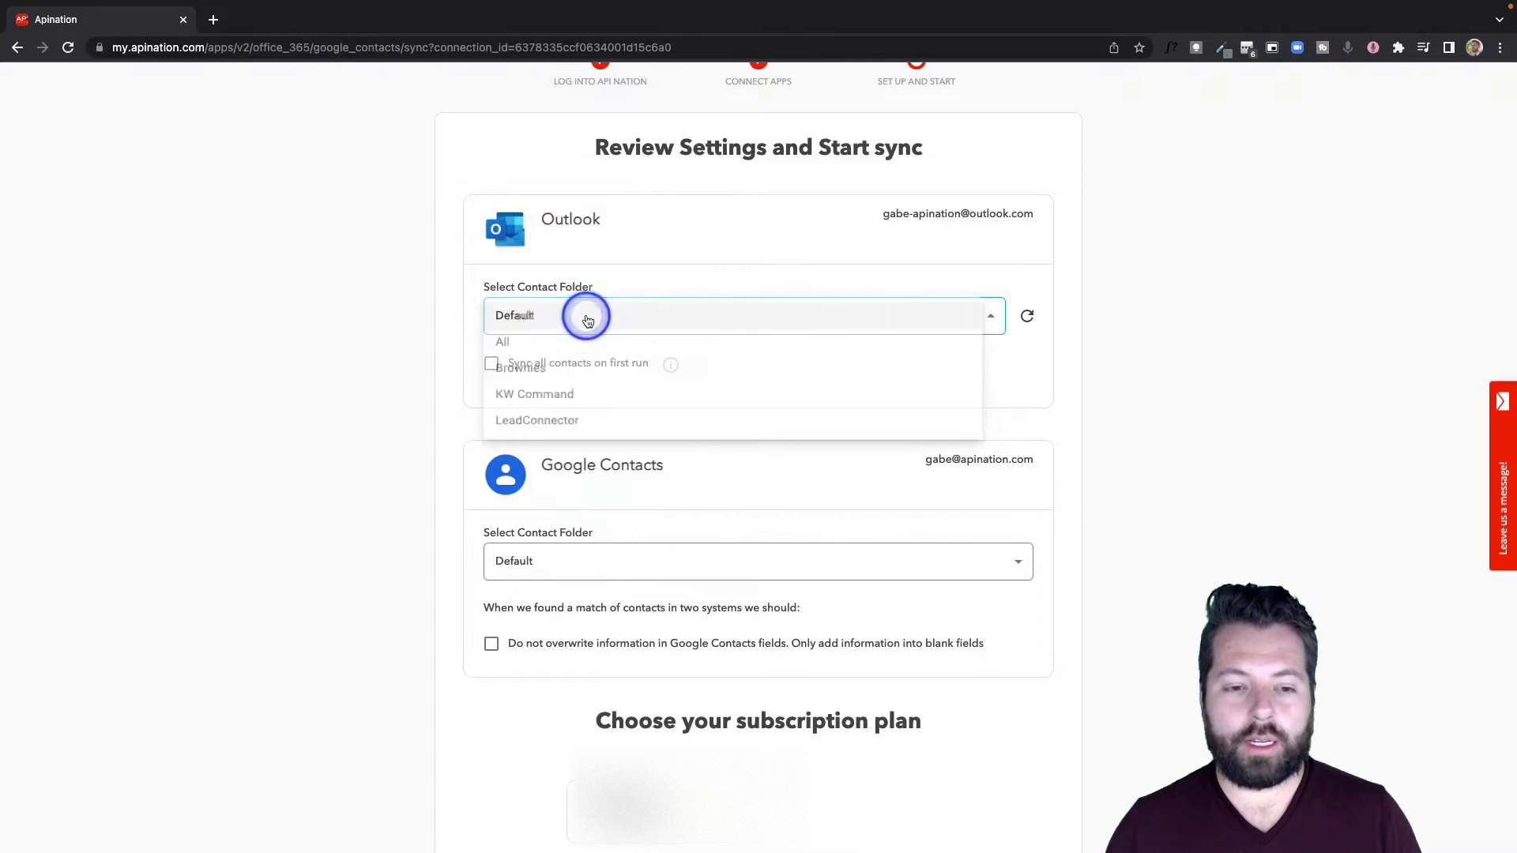
{"action": "left_click", "coordinate": [545, 430]}
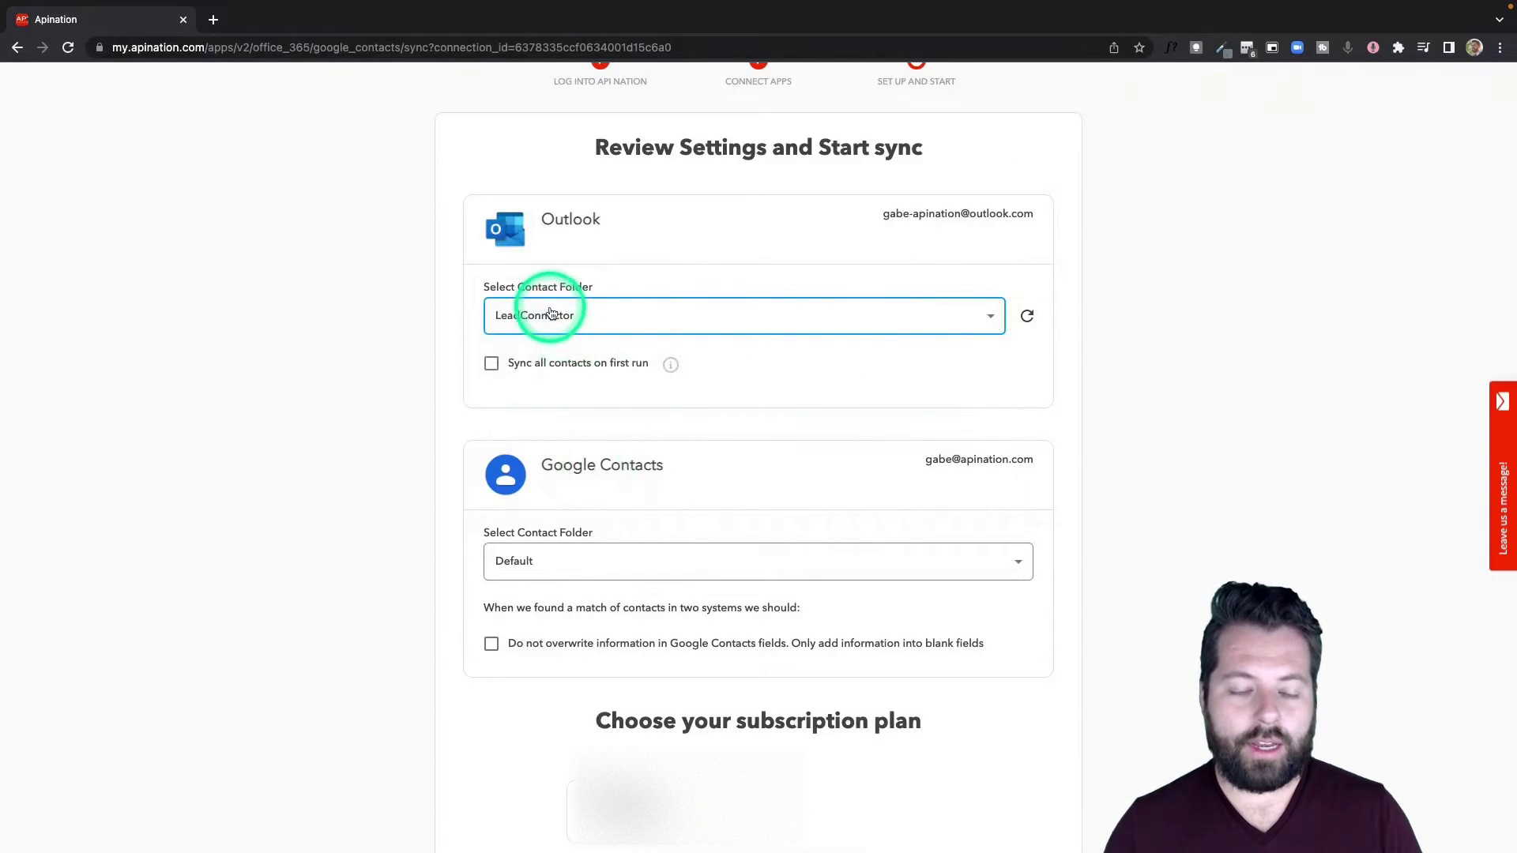
{"action": "left_click", "coordinate": [572, 573]}
{"action": "left_click", "coordinate": [552, 586]}
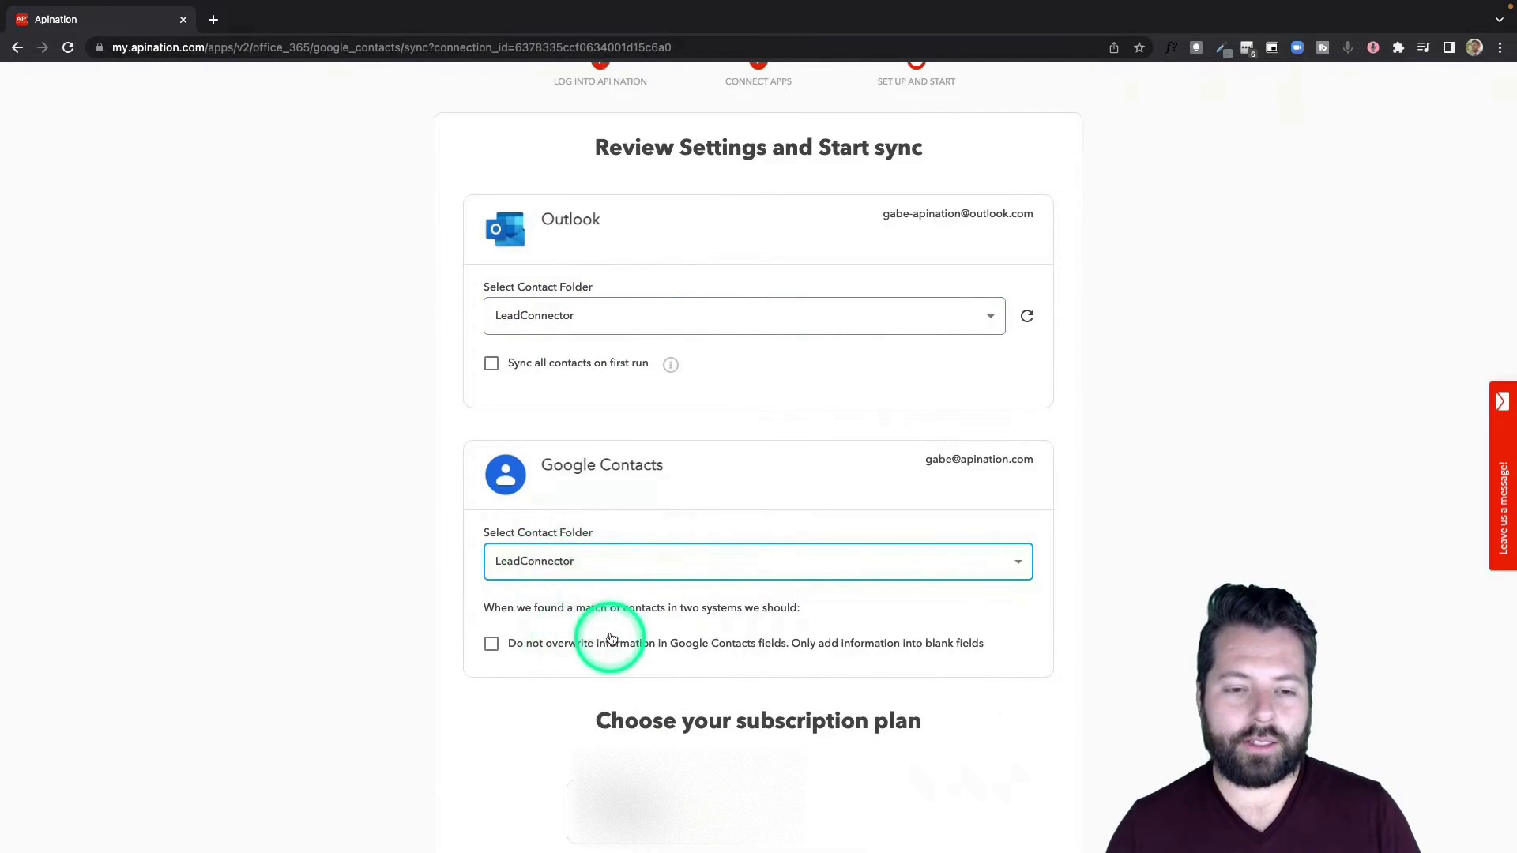
Switch both contact folder dropdowns back to Default.
{"action": "left_click", "coordinate": [635, 320]}
{"action": "left_click", "coordinate": [560, 200]}
{"action": "left_click", "coordinate": [559, 559]}
{"action": "left_click", "coordinate": [548, 530]}
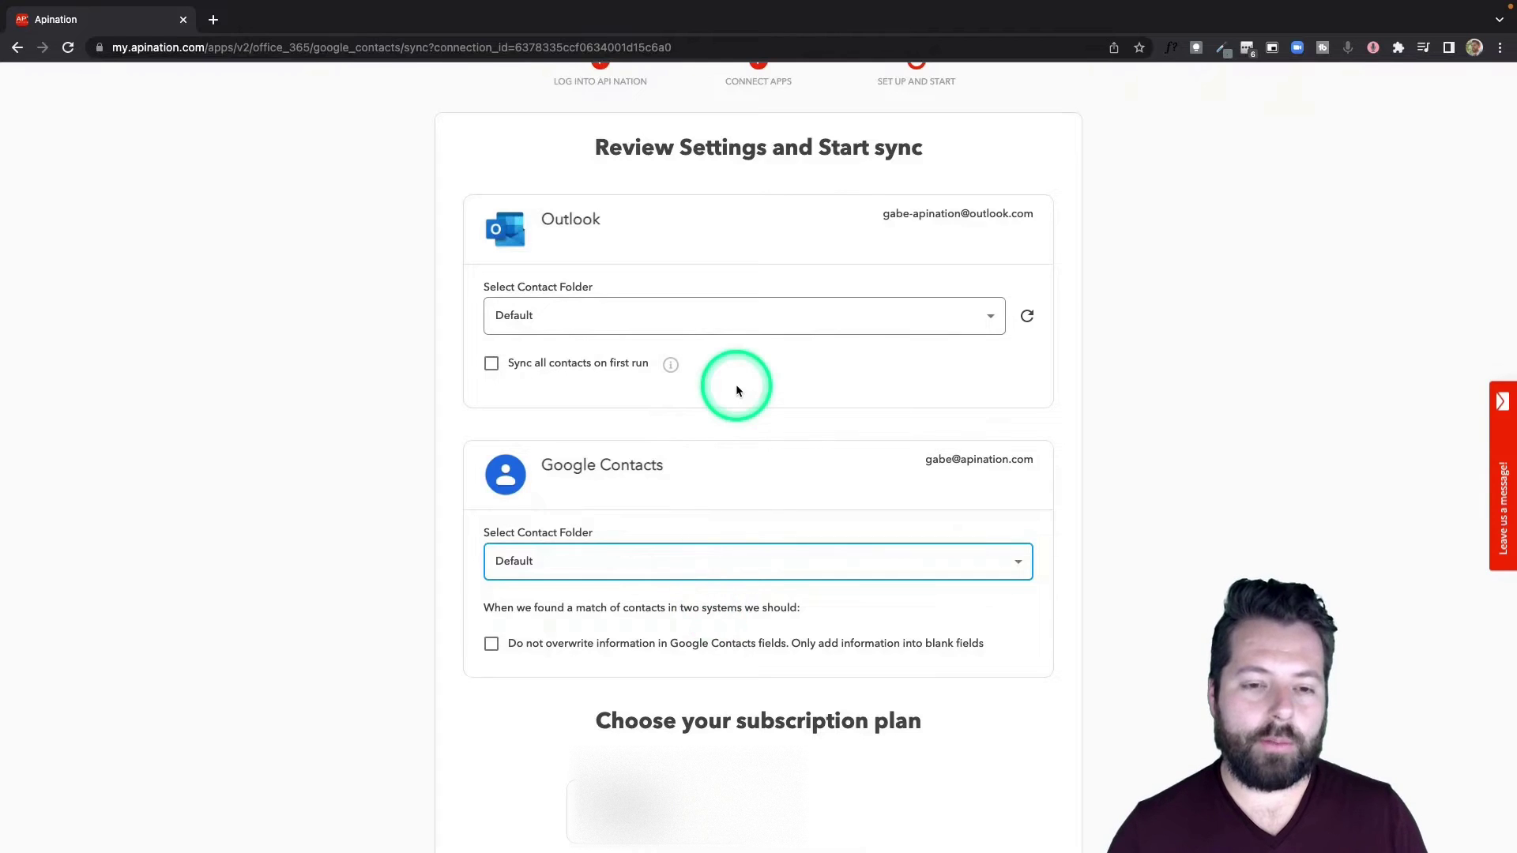
Enable 'Sync all contacts on first run'.
{"action": "scroll", "coordinate": [736, 388], "scroll_direction": "down", "scroll_amount": 1}
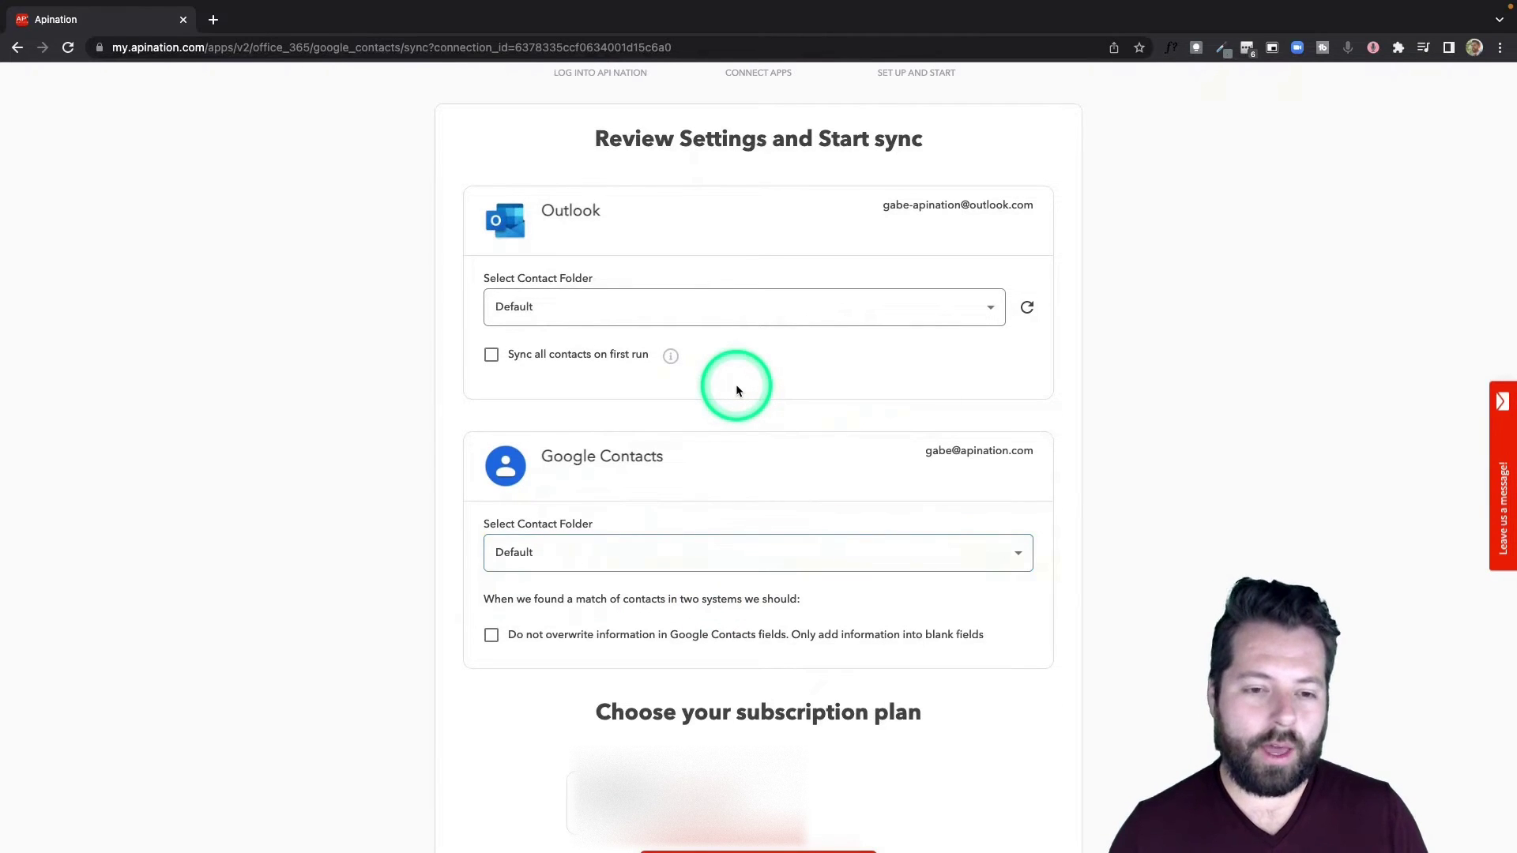
{"action": "left_click_drag", "start_coordinate": [508, 354], "coordinate": [650, 354]}
{"action": "left_click", "coordinate": [493, 356]}
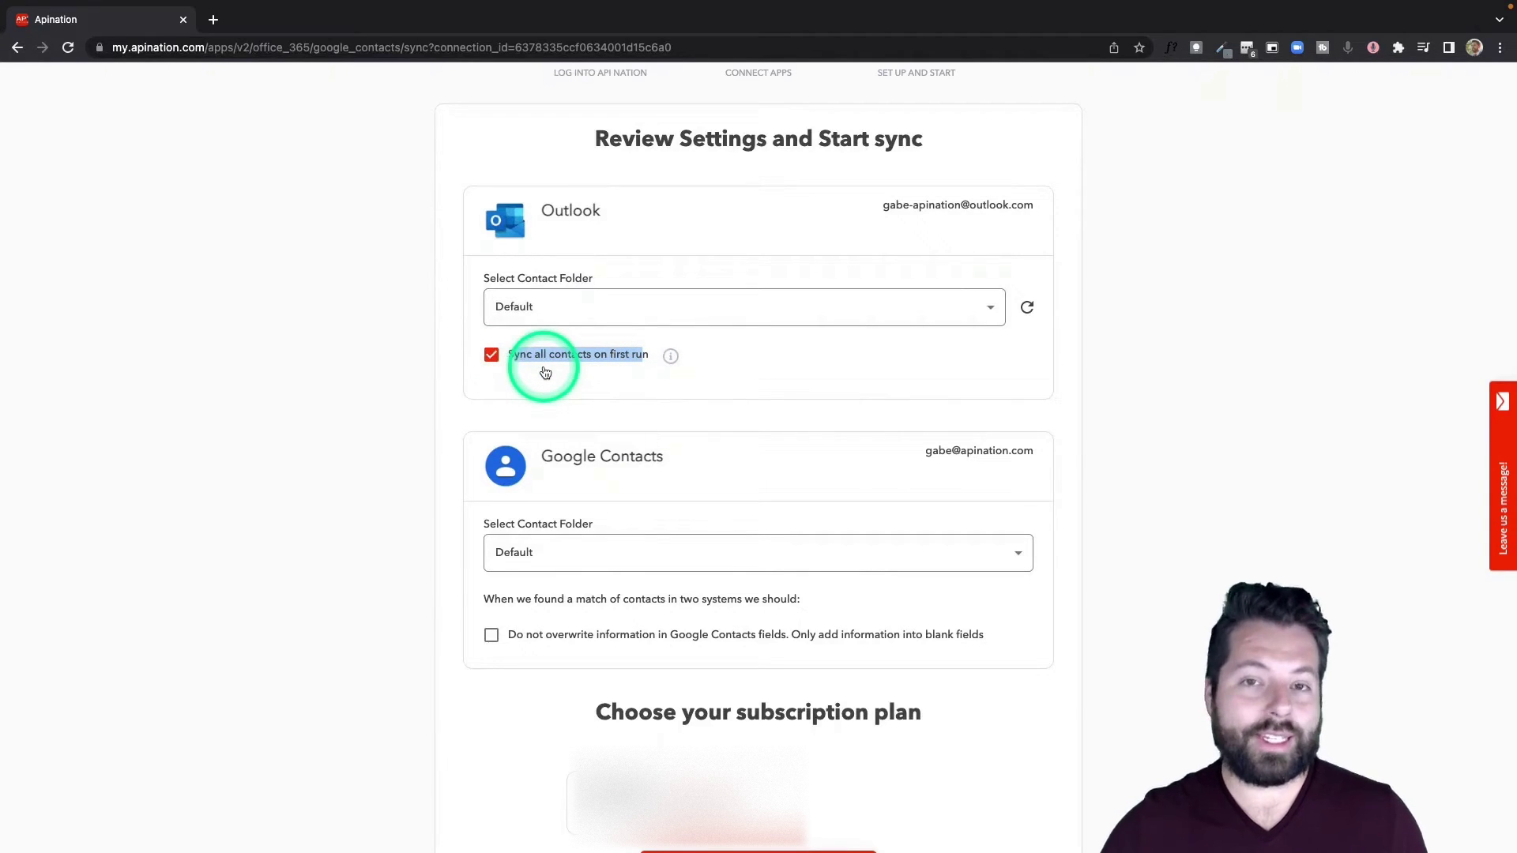
{"action": "left_click", "coordinate": [495, 356]}
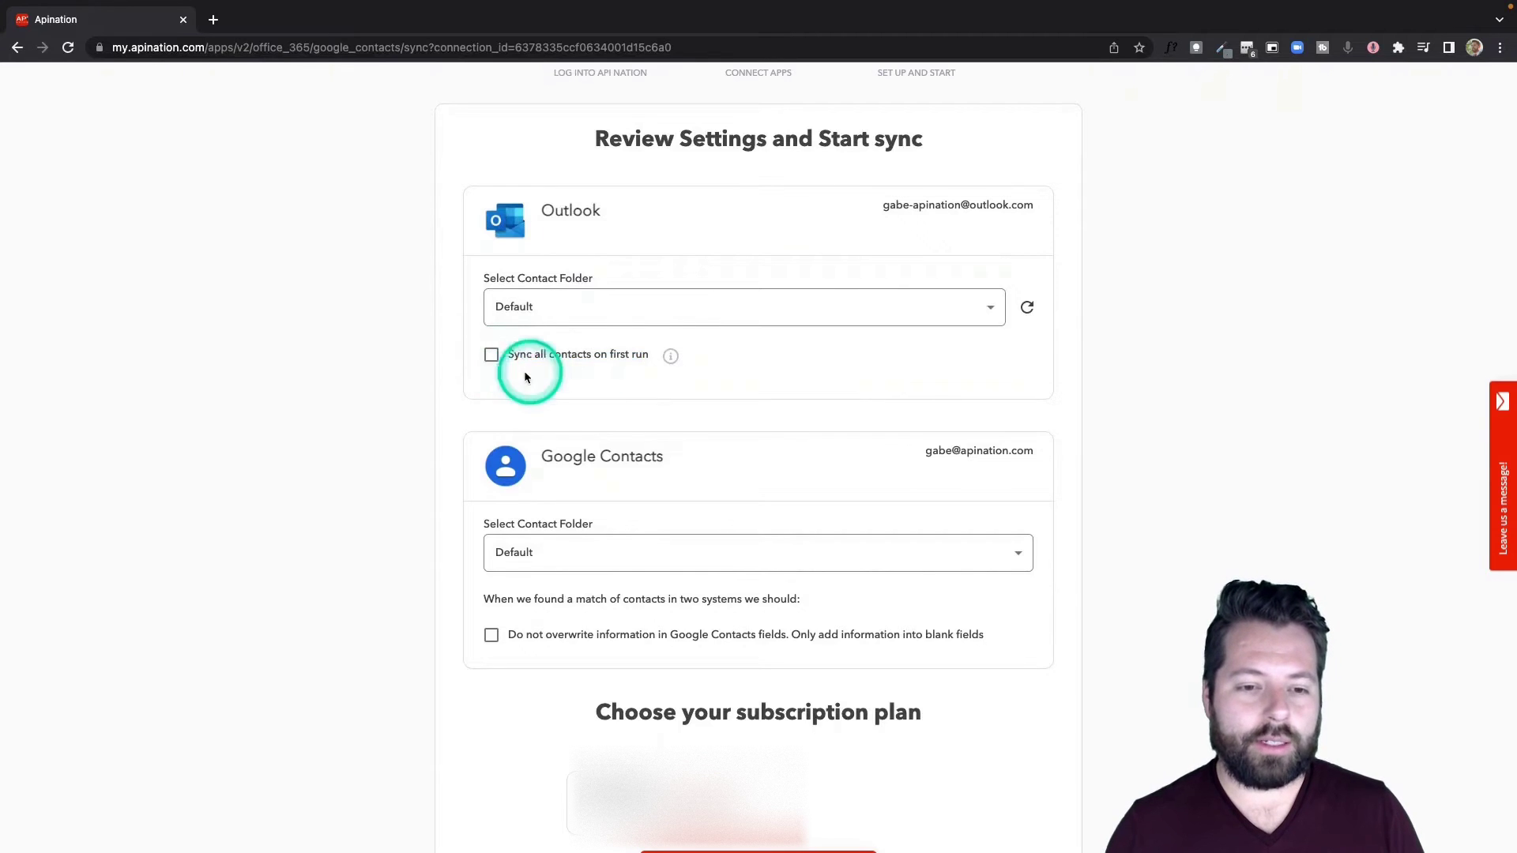
{"action": "left_click", "coordinate": [491, 356]}
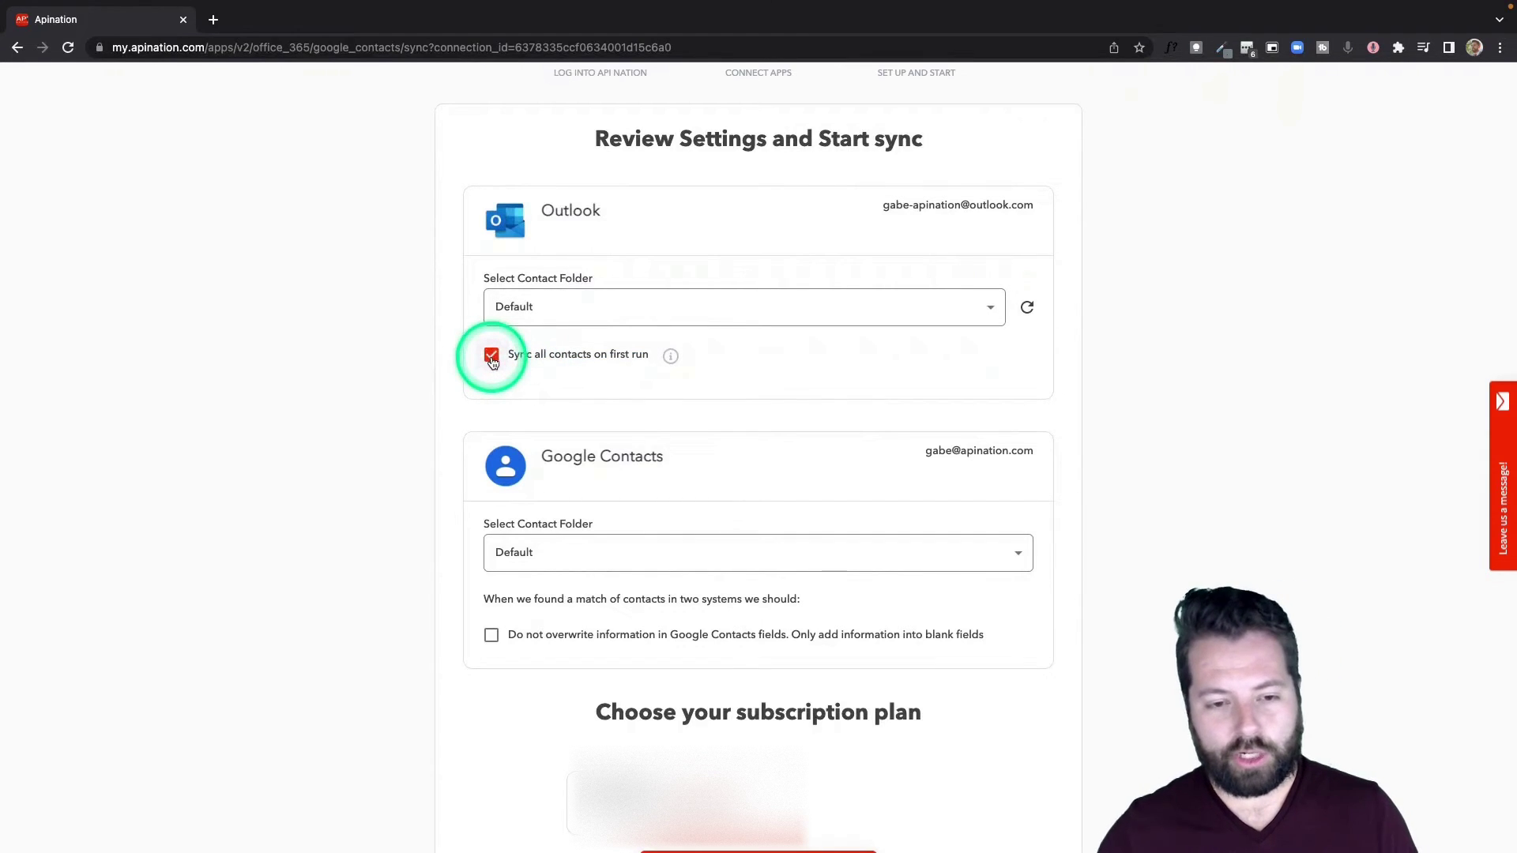
Tick 'Do not overwrite information' for Google Contacts and subscribe.
{"action": "scroll", "coordinate": [594, 418], "scroll_direction": "down", "scroll_amount": 3}
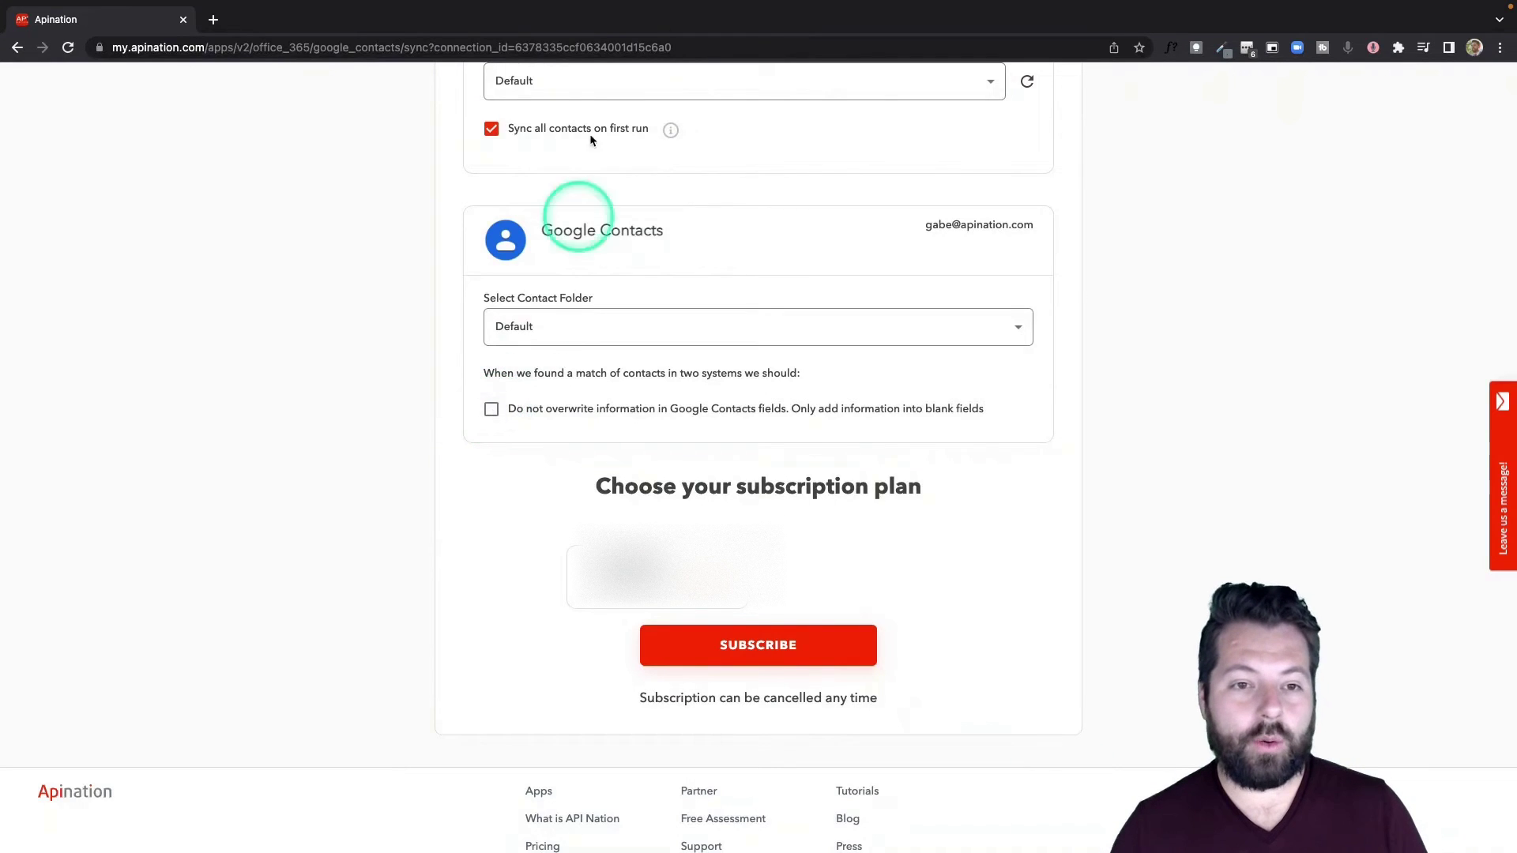
{"action": "left_click", "coordinate": [493, 410]}
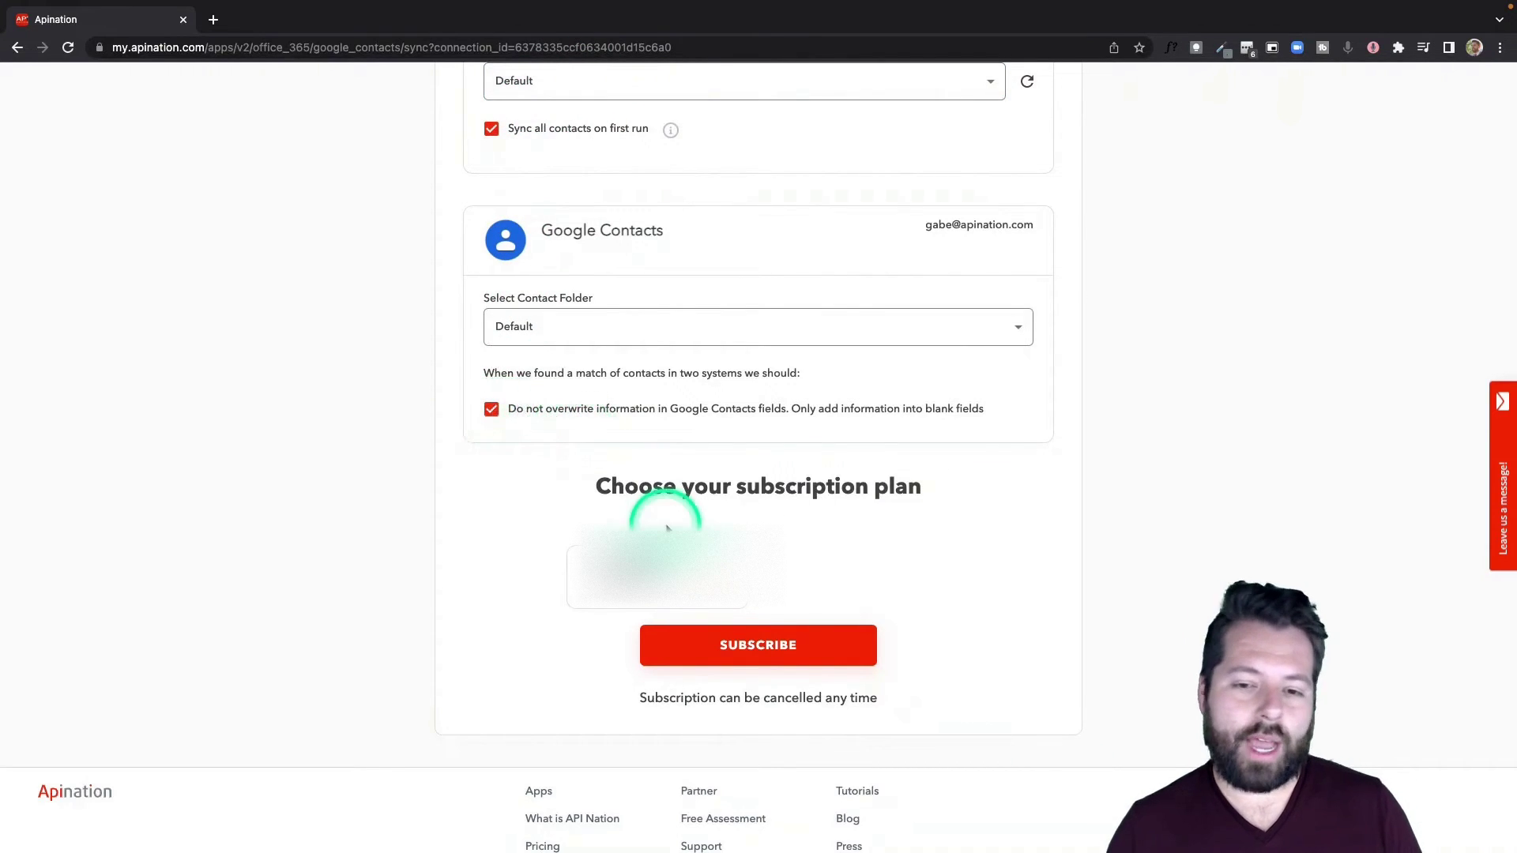
{"action": "left_click", "coordinate": [771, 652]}
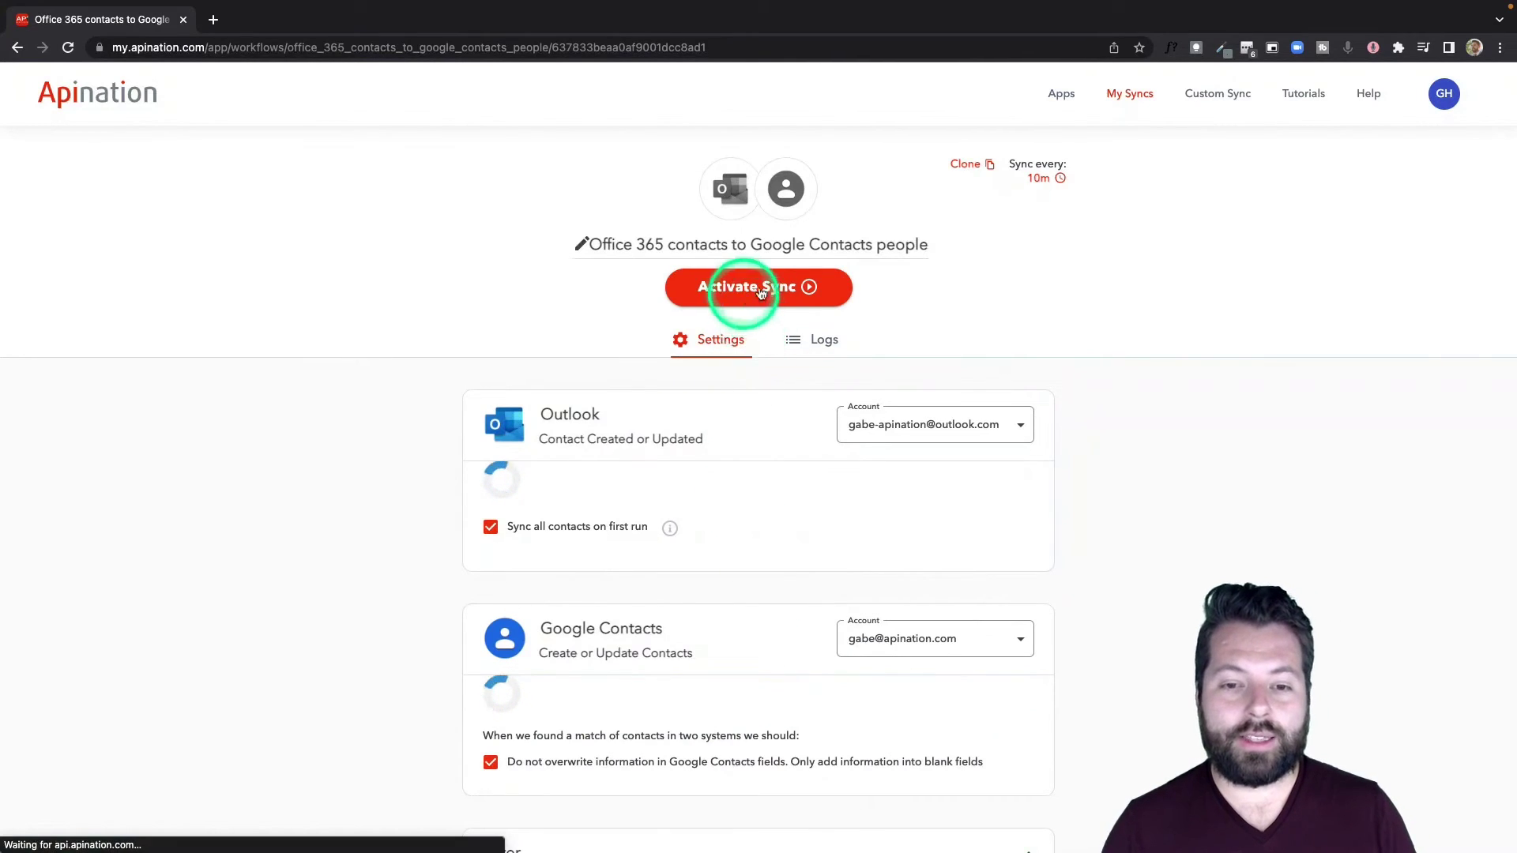
Scroll to the workflow Filter dropdown and close it leaving No Filter.
{"action": "scroll", "coordinate": [823, 421], "scroll_direction": "down", "scroll_amount": 4}
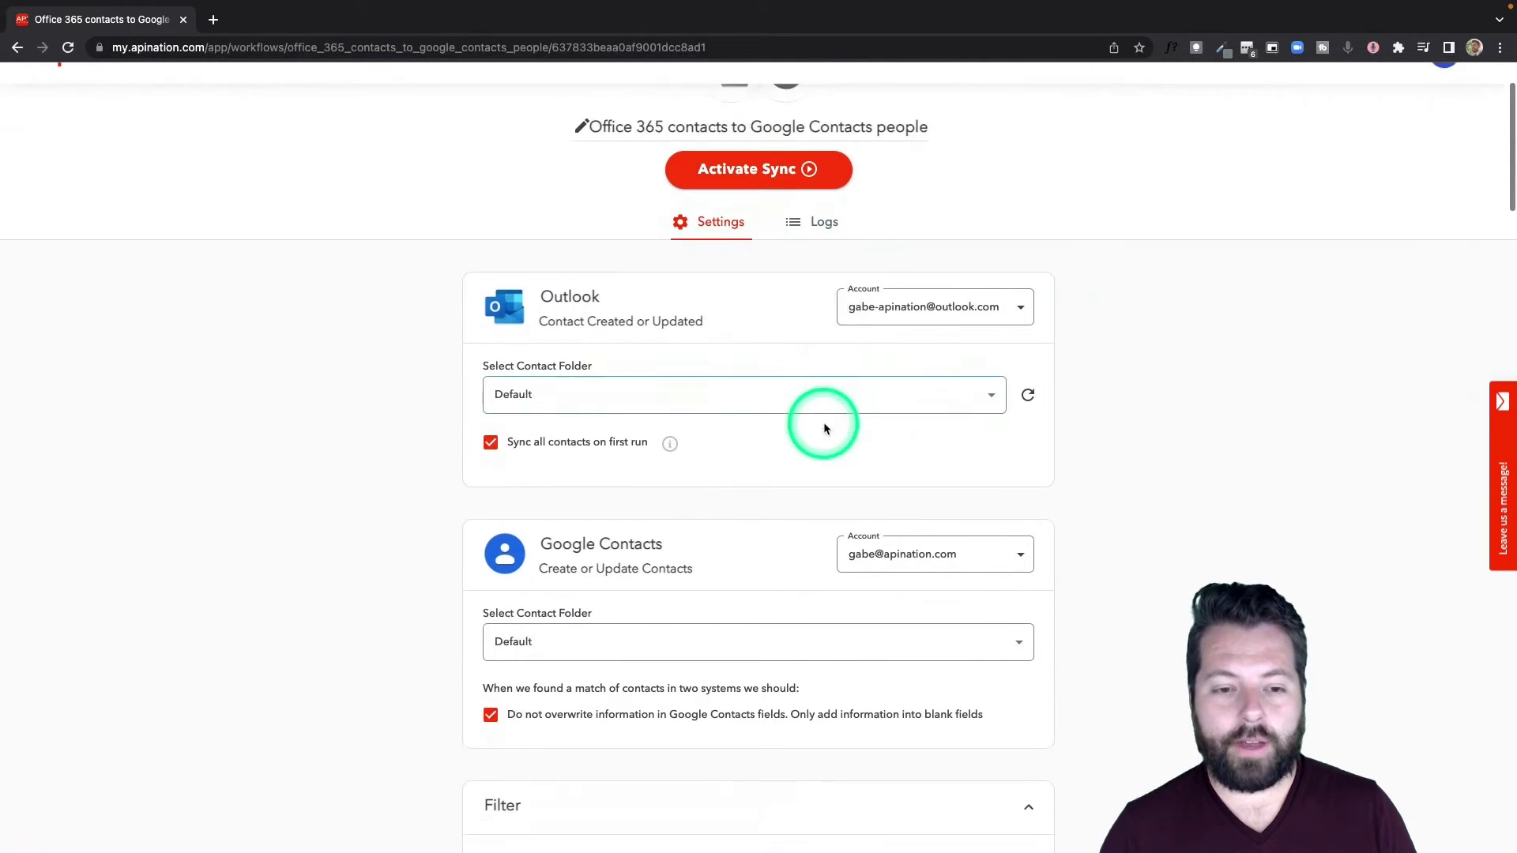
{"action": "scroll", "coordinate": [657, 379], "scroll_direction": "down", "scroll_amount": 10}
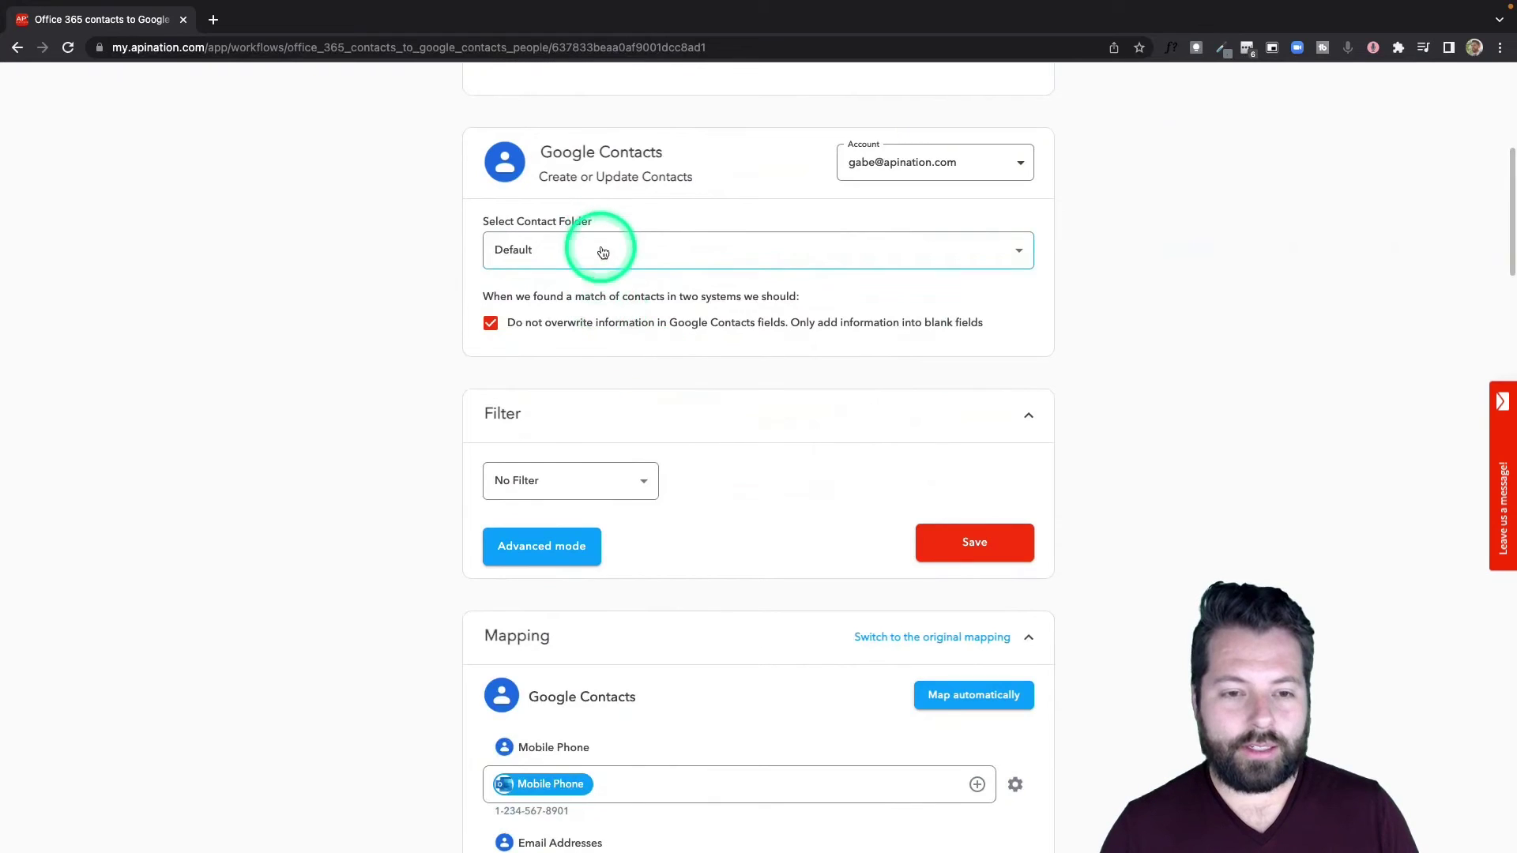
{"action": "scroll", "coordinate": [616, 395], "scroll_direction": "down", "scroll_amount": 5}
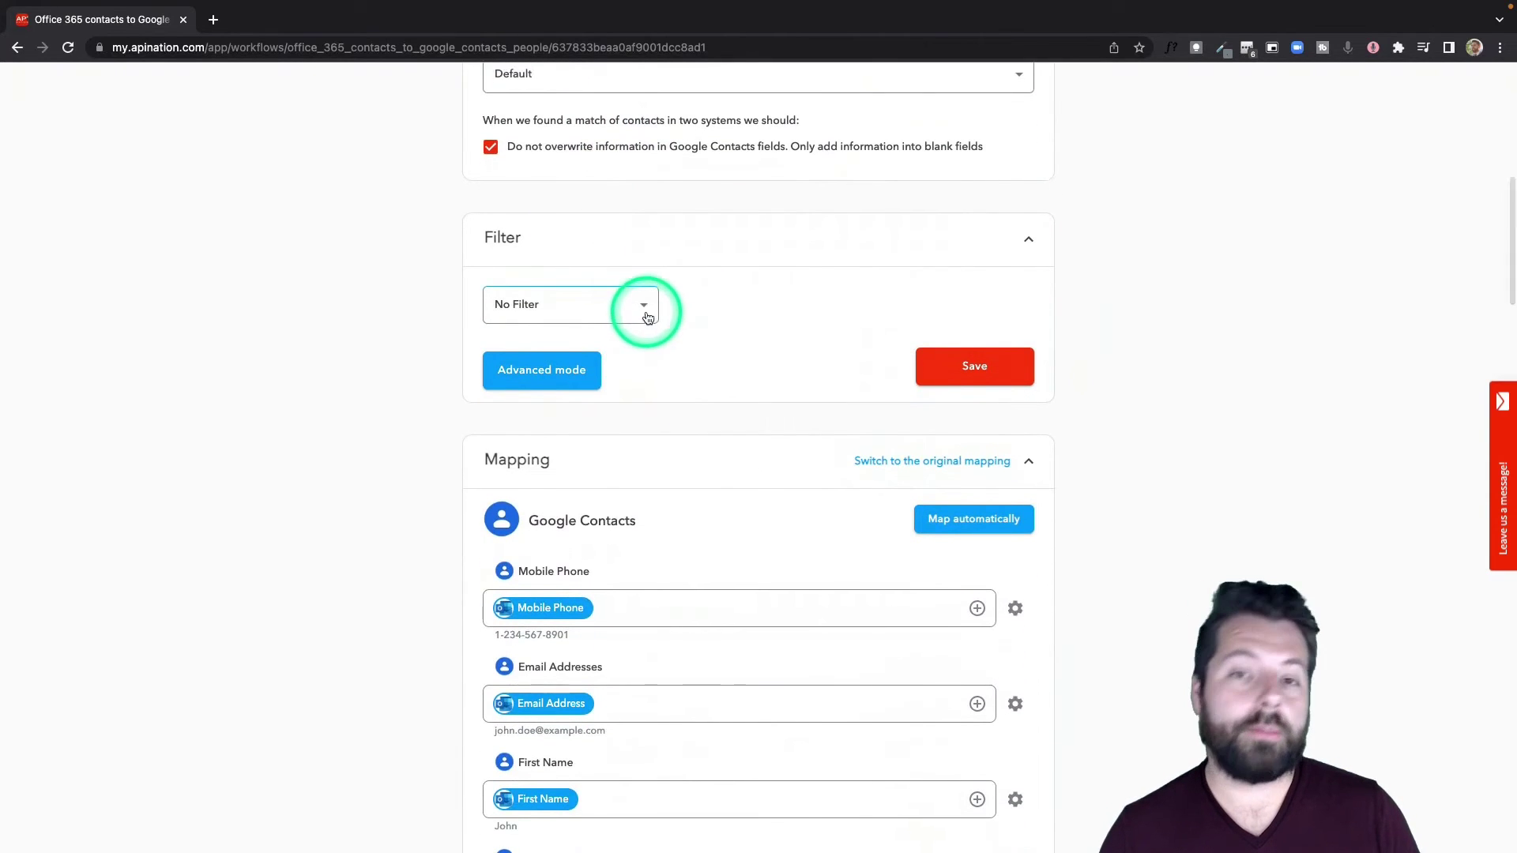
{"action": "left_click", "coordinate": [646, 316]}
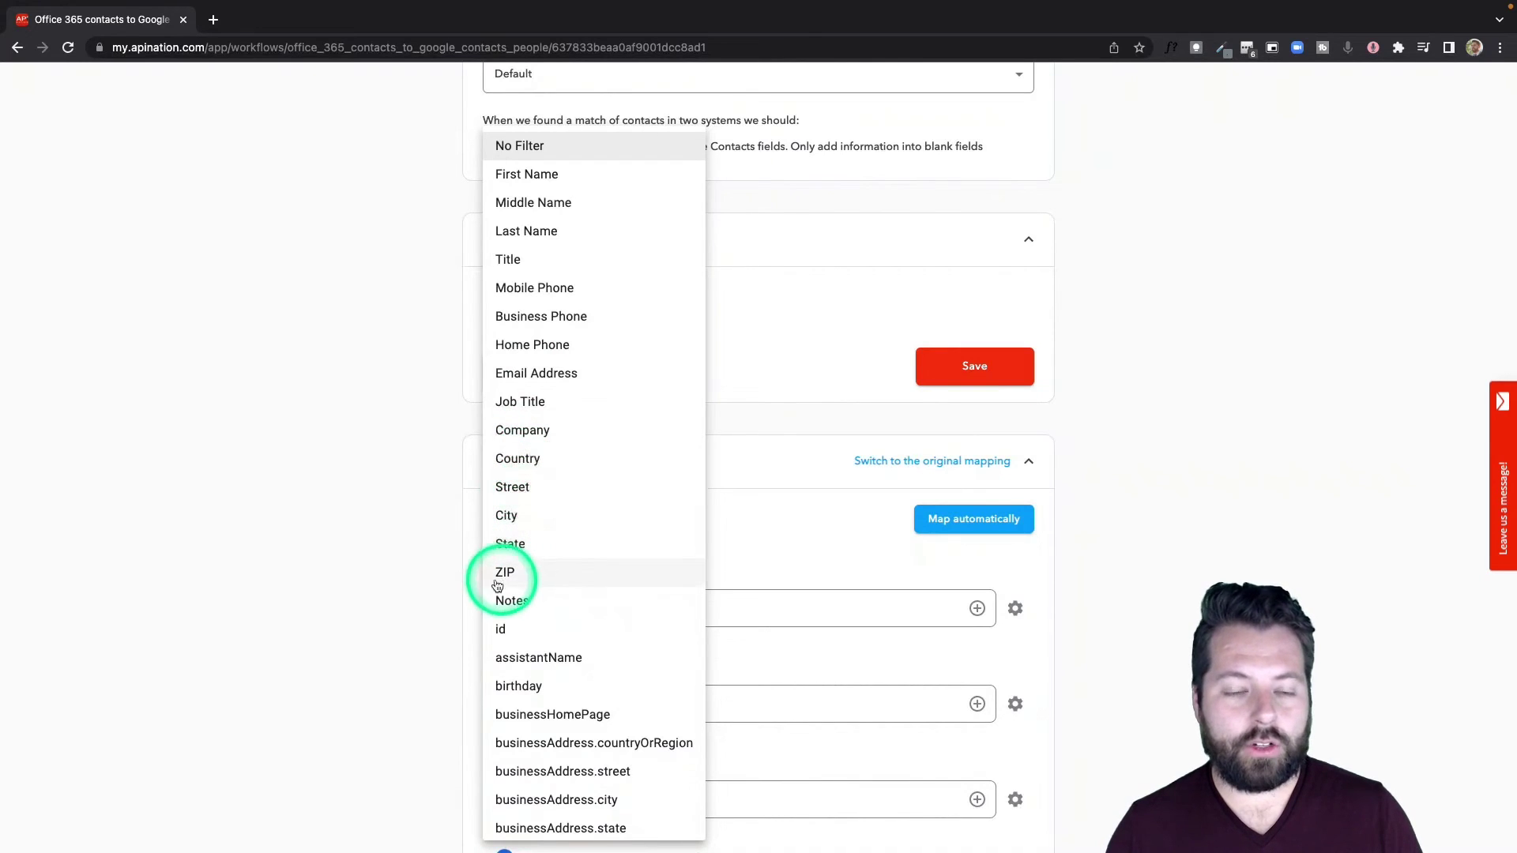
{"action": "left_click", "coordinate": [452, 566]}
In Mapping, search 'phon' and assign Outlook Home Phone to Google's Main Phone.
{"action": "scroll", "coordinate": [452, 567], "scroll_direction": "down", "scroll_amount": 1}
{"action": "scroll", "coordinate": [453, 567], "scroll_direction": "down", "scroll_amount": 5}
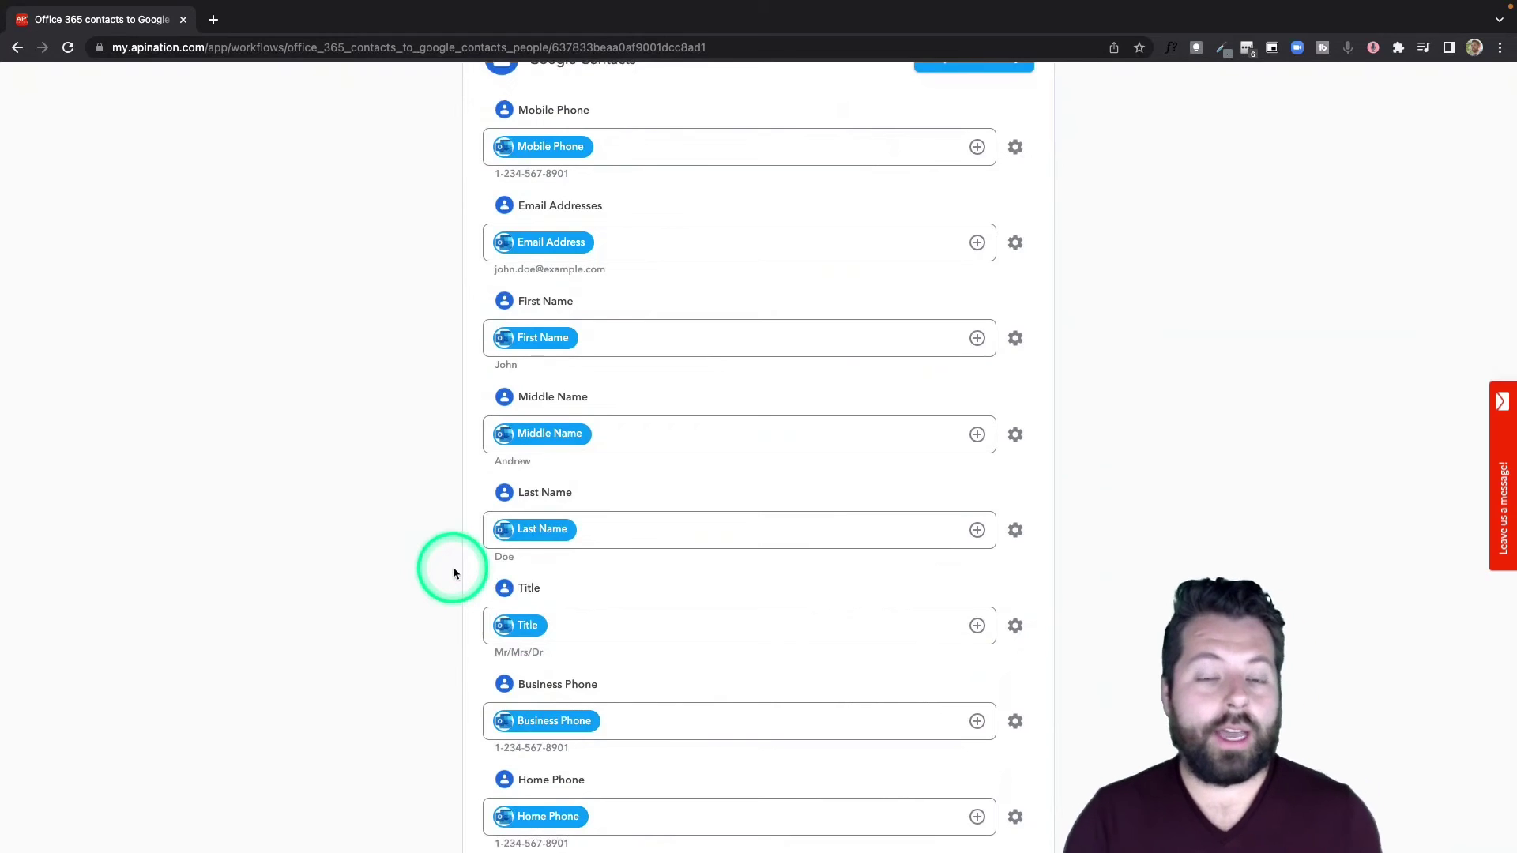
{"action": "left_click", "coordinate": [555, 162]}
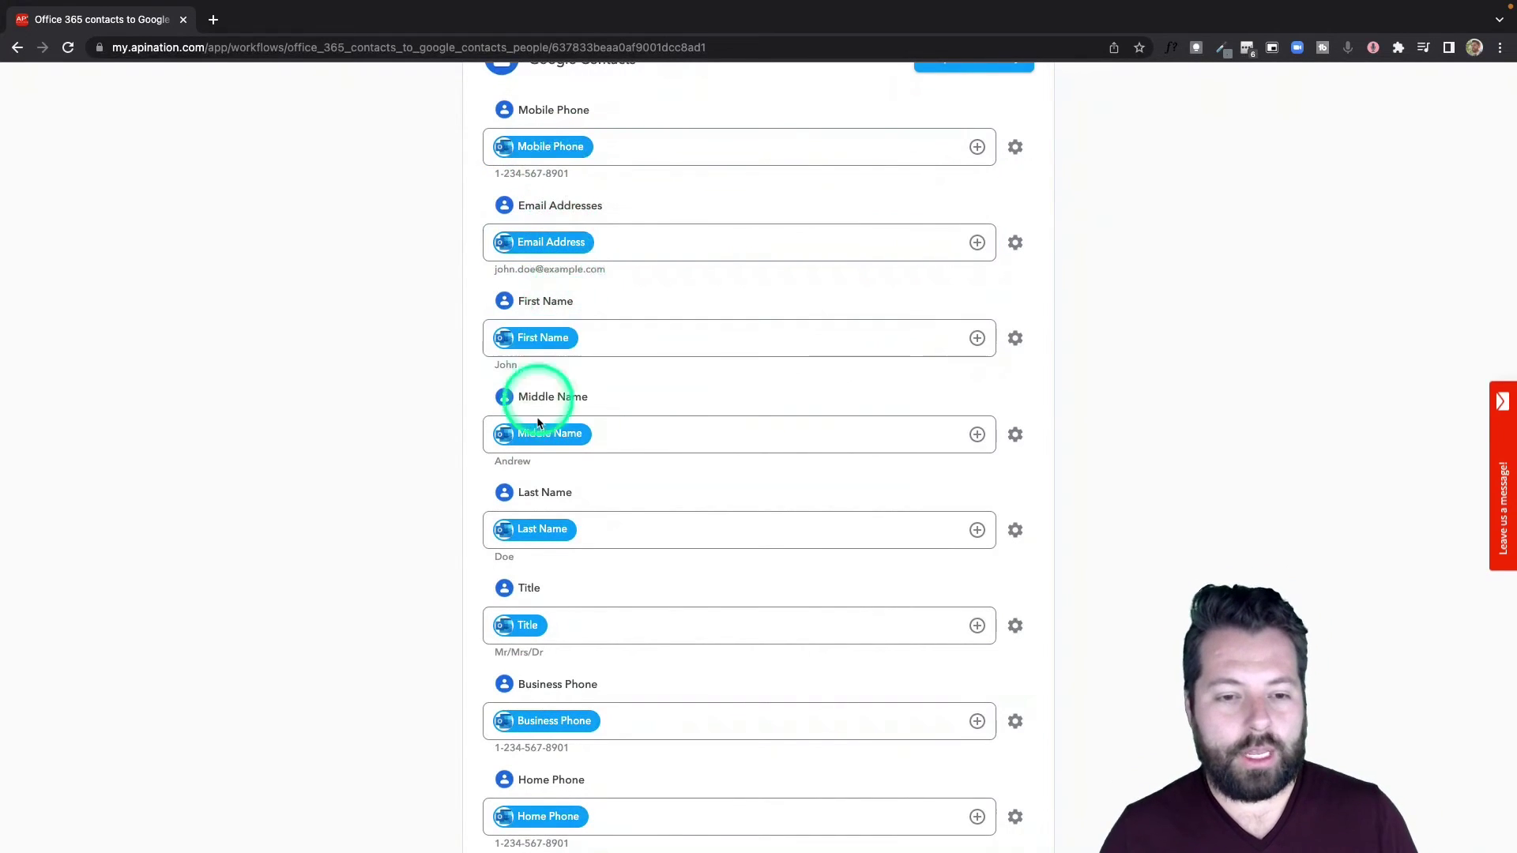
{"action": "scroll", "coordinate": [535, 437], "scroll_direction": "down", "scroll_amount": 3}
{"action": "scroll", "coordinate": [537, 447], "scroll_direction": "down", "scroll_amount": 10}
{"action": "scroll", "coordinate": [537, 442], "scroll_direction": "down", "scroll_amount": 5}
{"action": "scroll", "coordinate": [536, 443], "scroll_direction": "up", "scroll_amount": 10}
{"action": "left_click", "coordinate": [978, 527]}
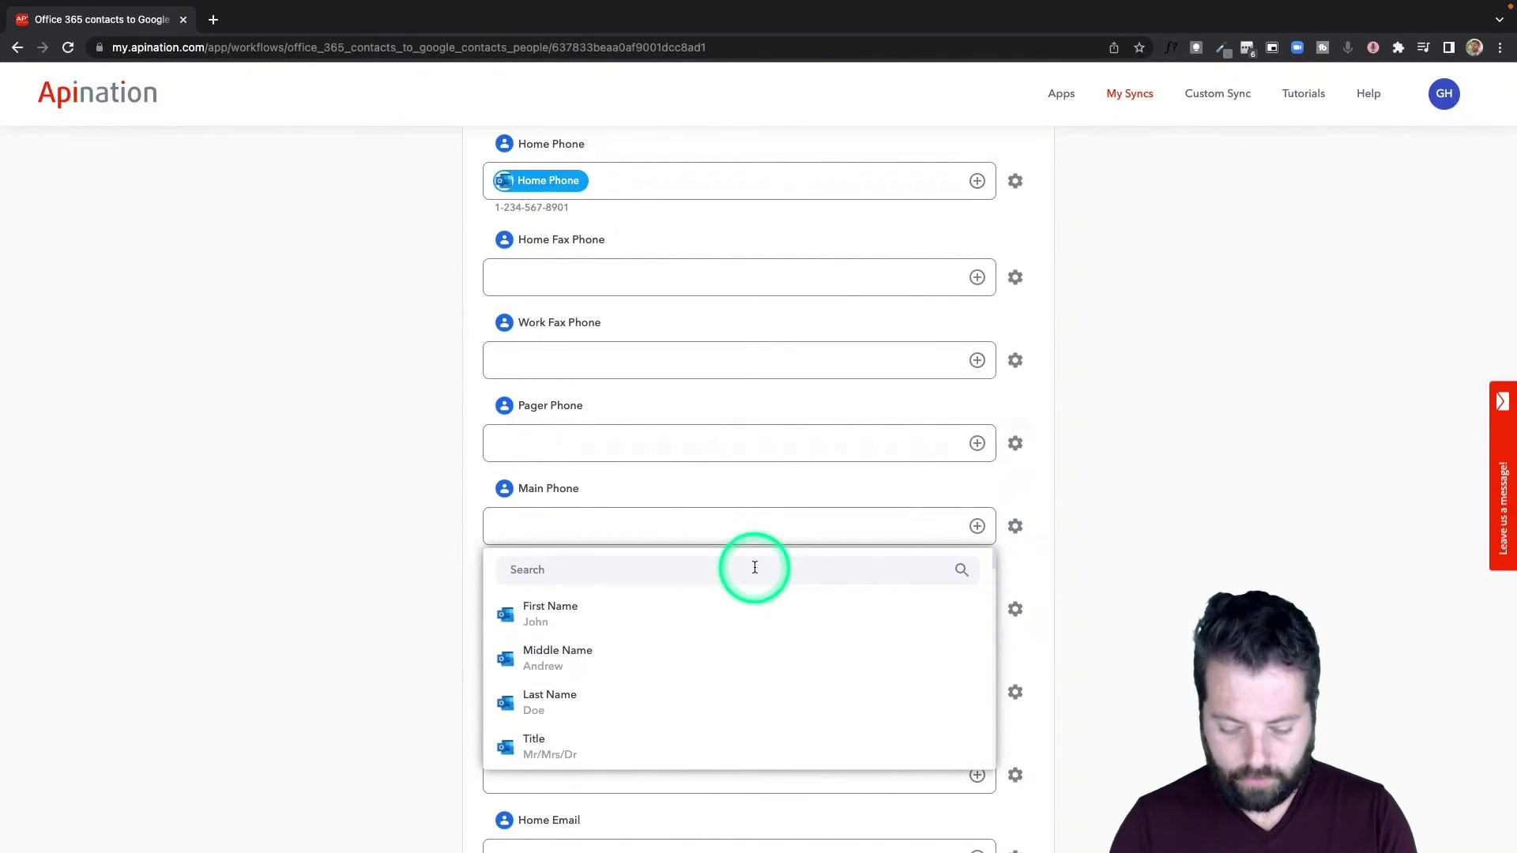
{"action": "type", "text": "phon"}
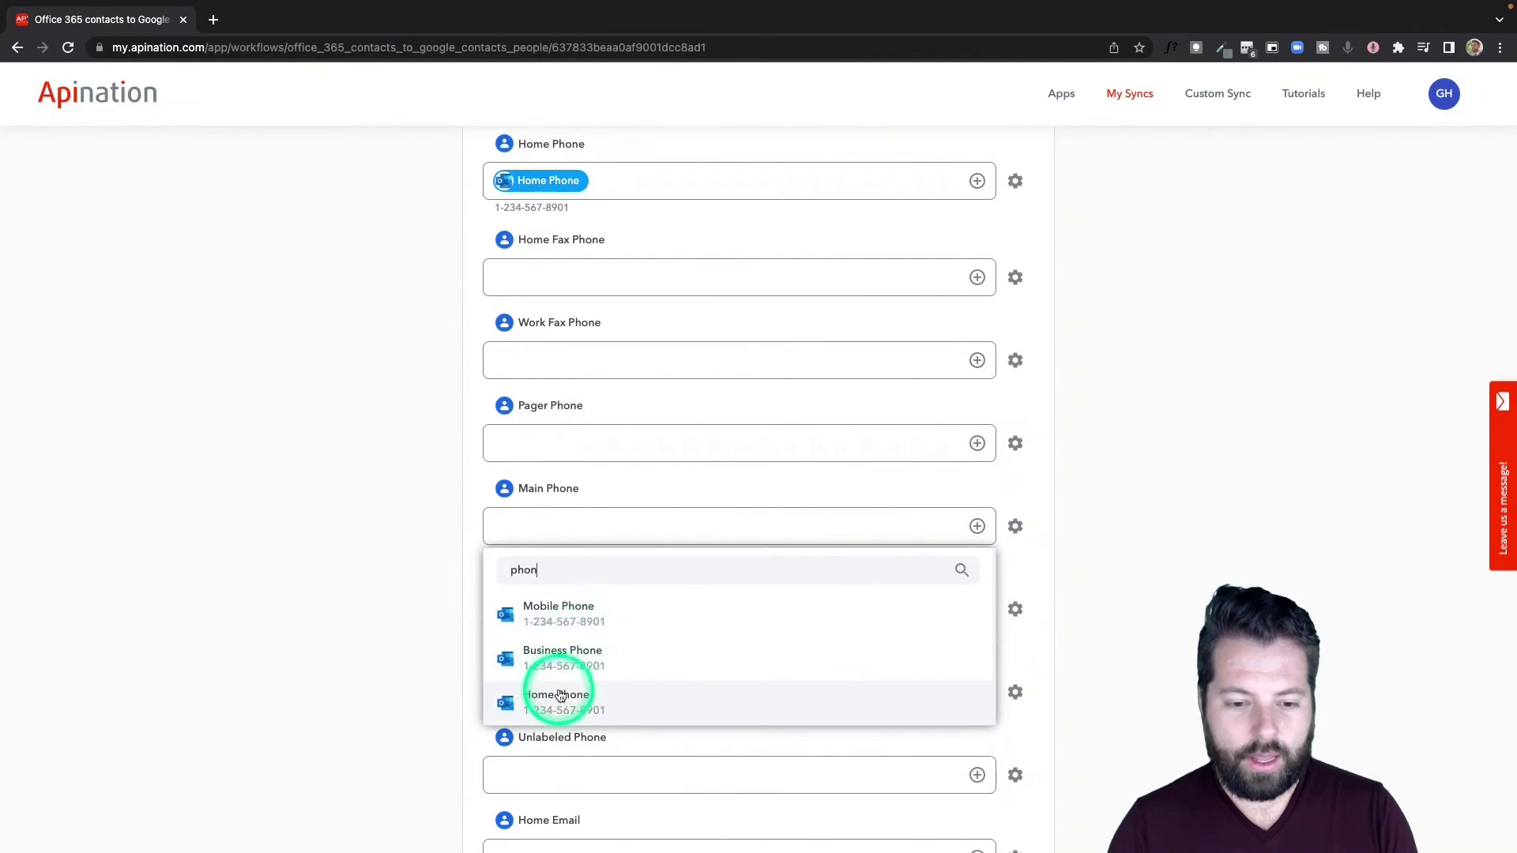
{"action": "left_click", "coordinate": [560, 696]}
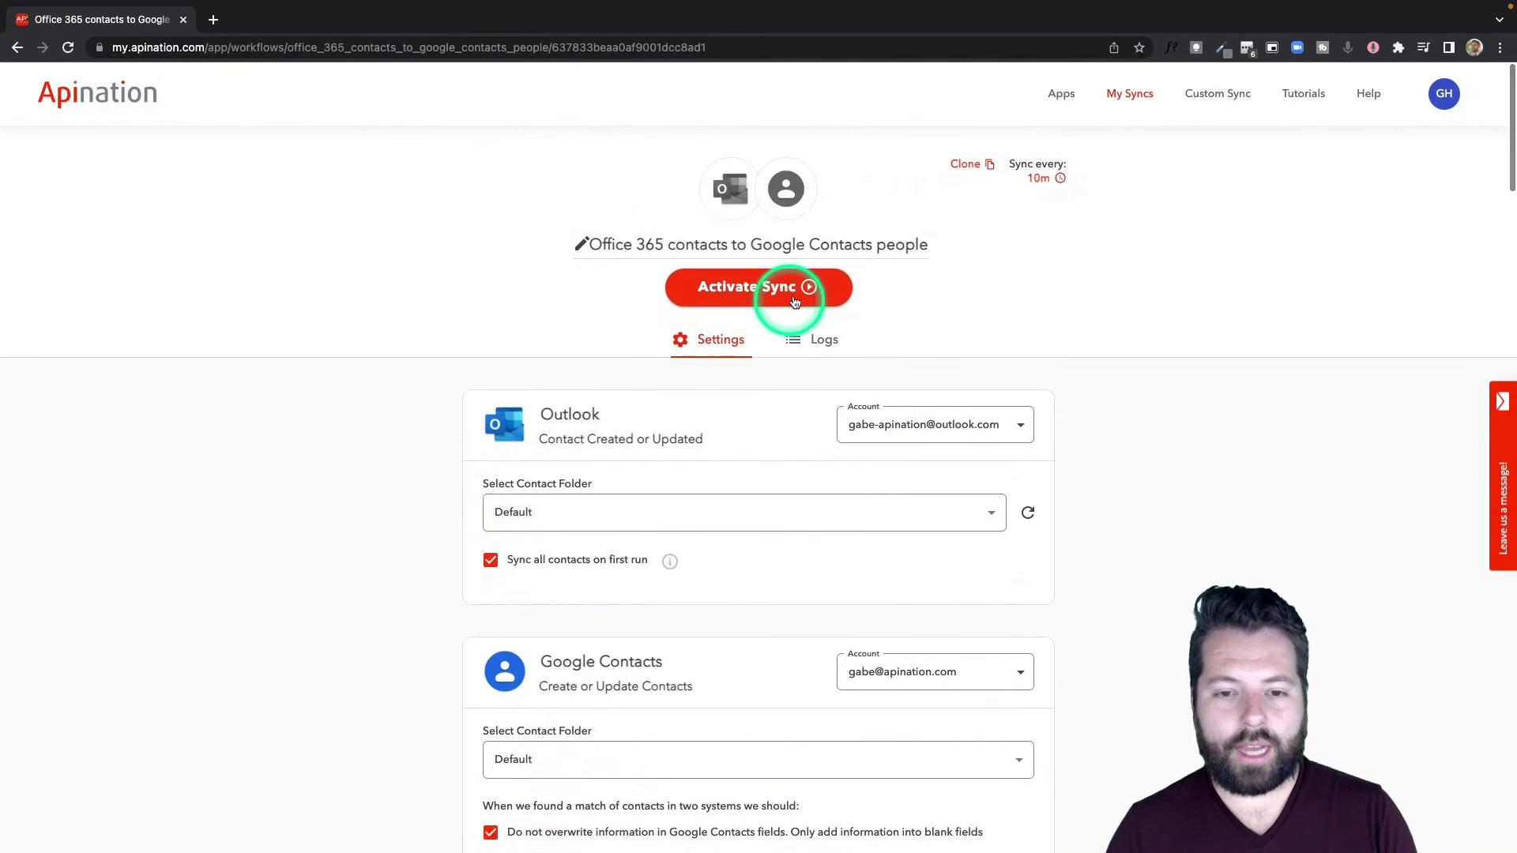
Activate the Office 365 contacts to Google Contacts sync from the workflow page.
{"action": "left_click", "coordinate": [782, 290]}
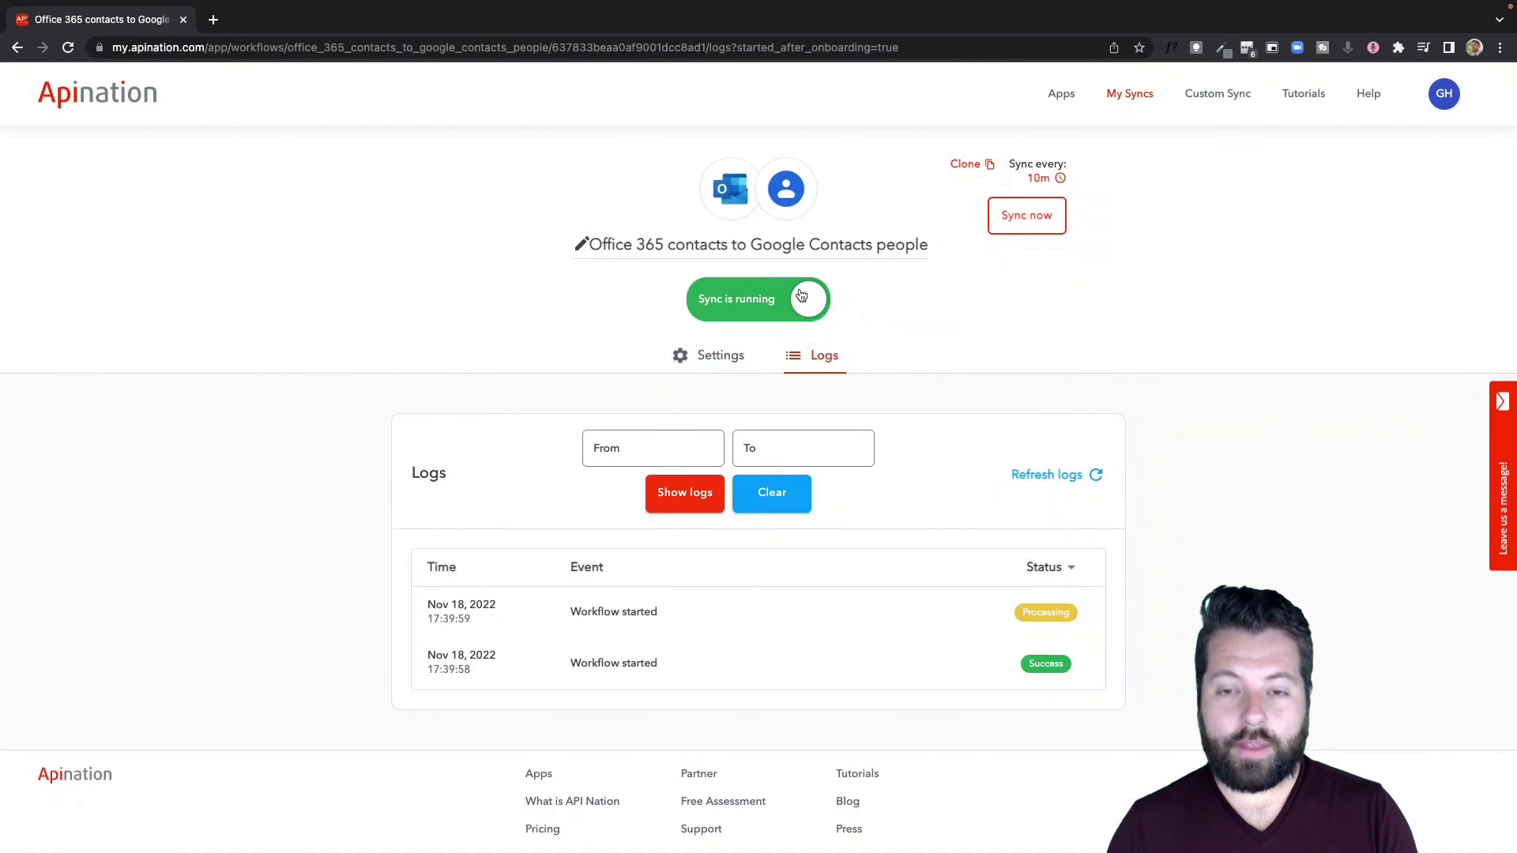